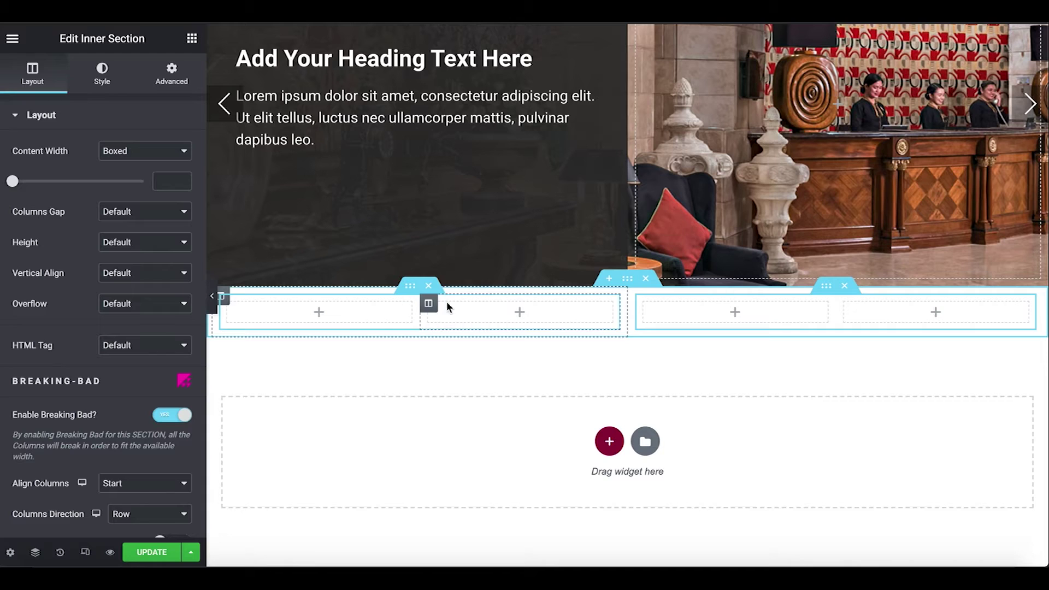
Give the section below the slider a classic background in solid black (#000000)
left_click(628, 279)
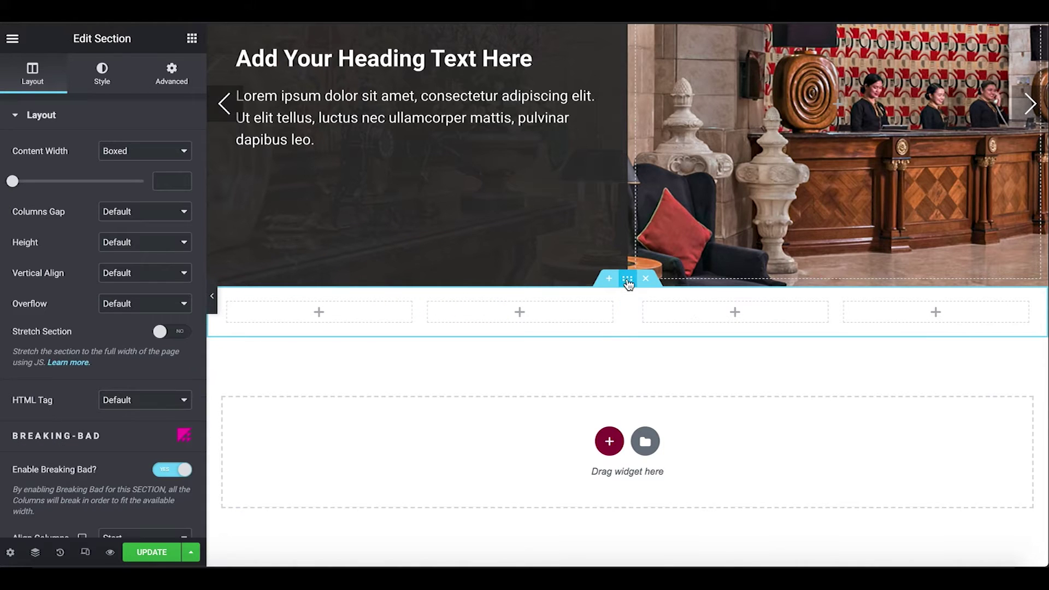
left_click(104, 76)
left_click(124, 181)
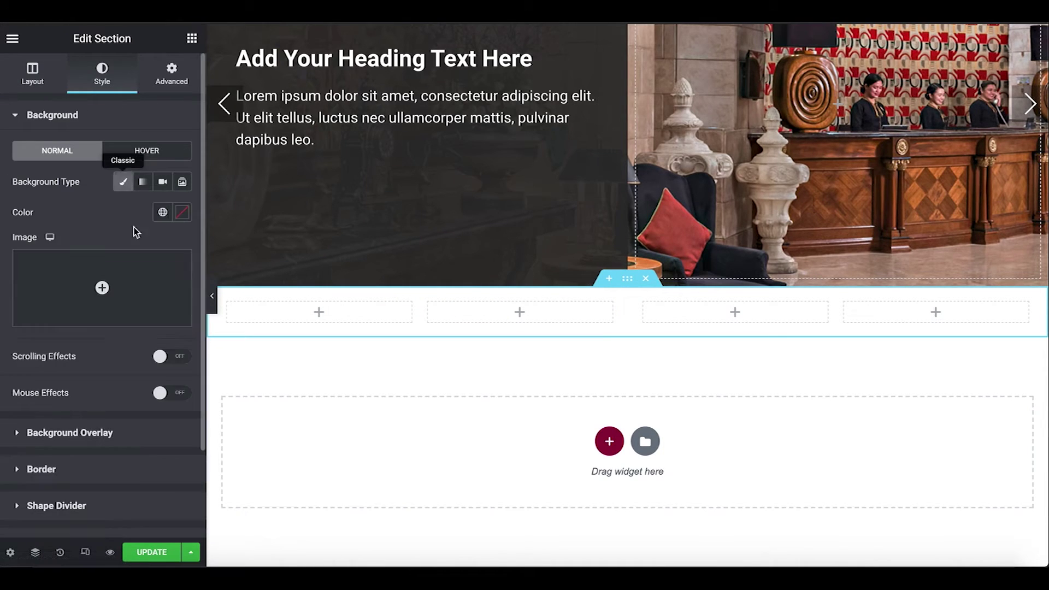
left_click(181, 212)
left_click(136, 351)
left_click_drag(123, 392, 103, 393)
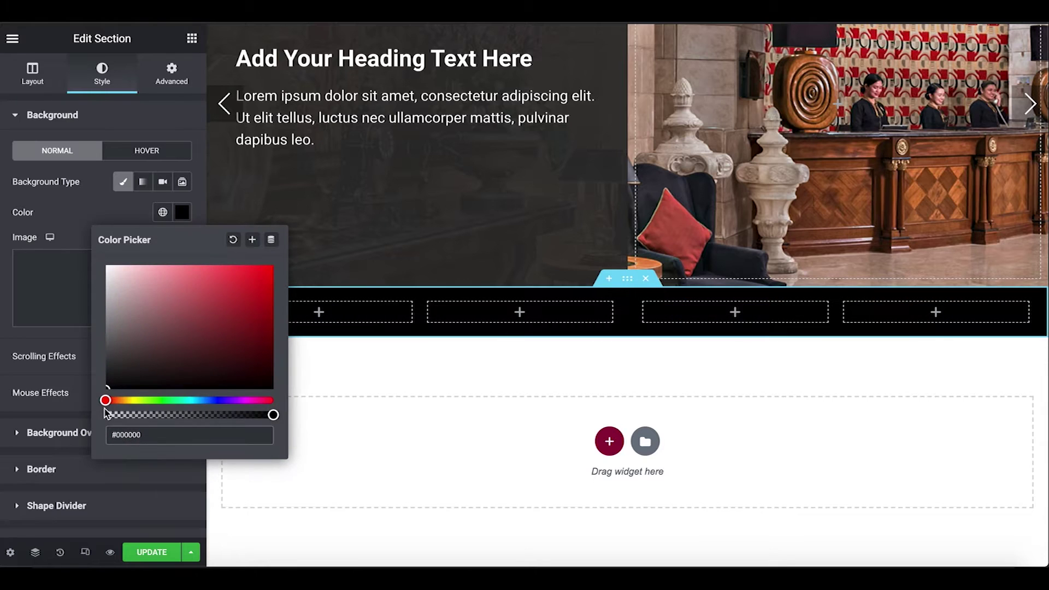
left_click(179, 115)
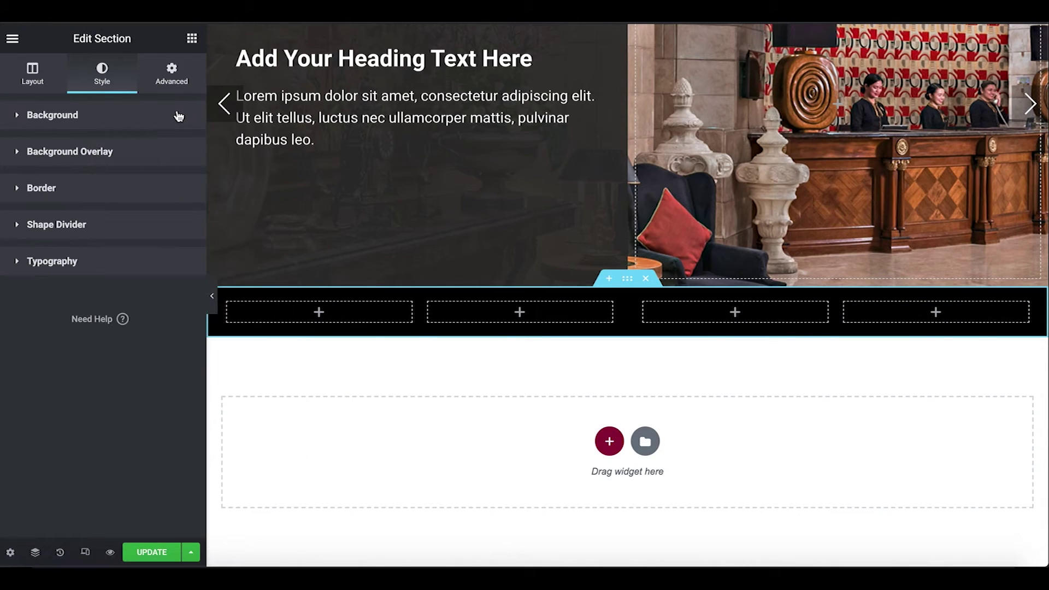
Set the black section's content width to Full Width and preview the page without the editing panel
left_click(39, 89)
left_click(129, 152)
left_click(130, 166)
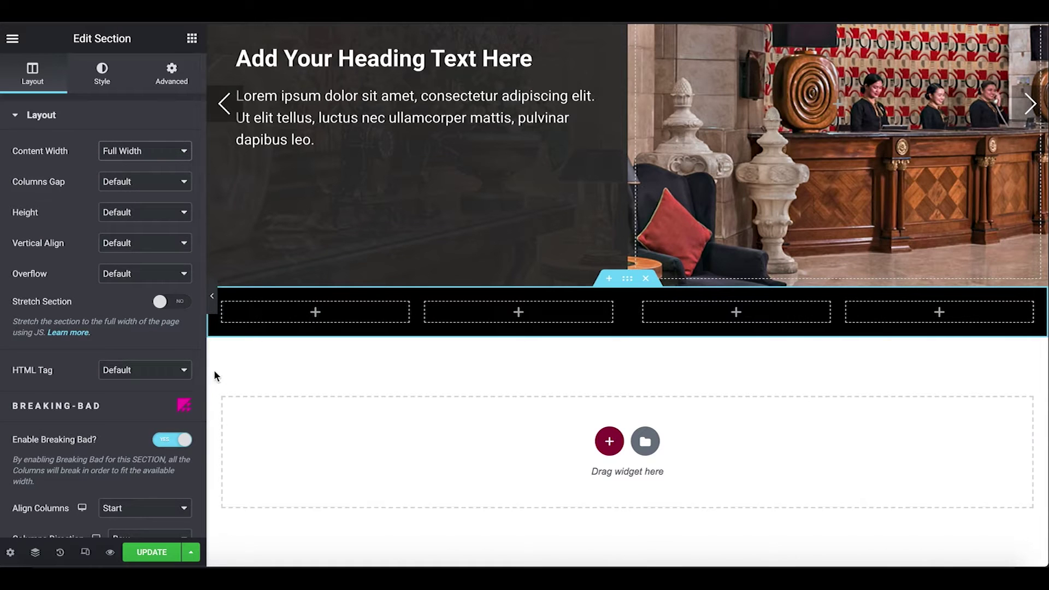
left_click(212, 297)
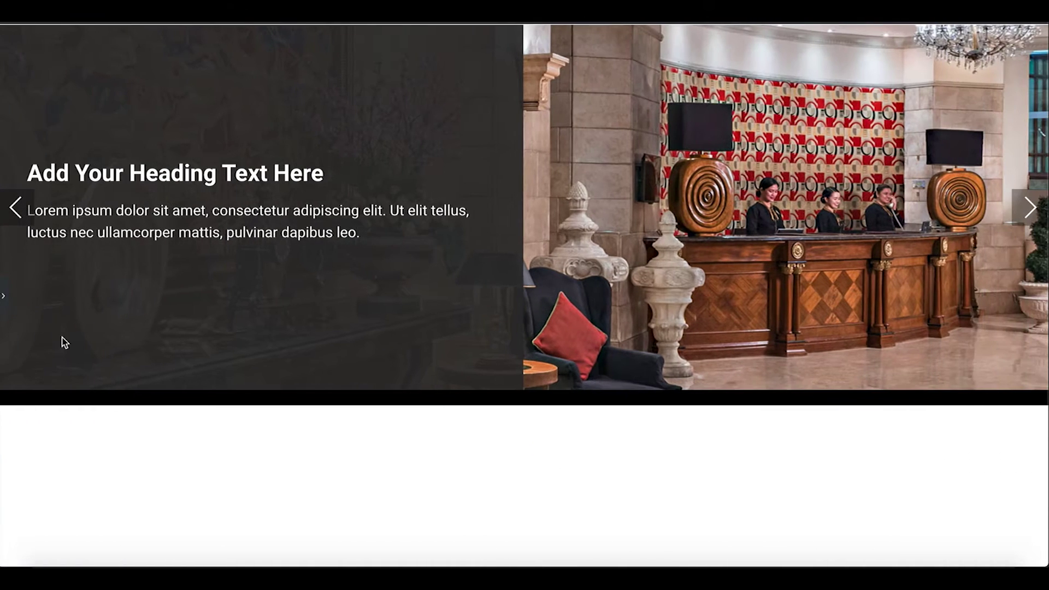
left_click(8, 297)
scroll(382, 488, "down", 3)
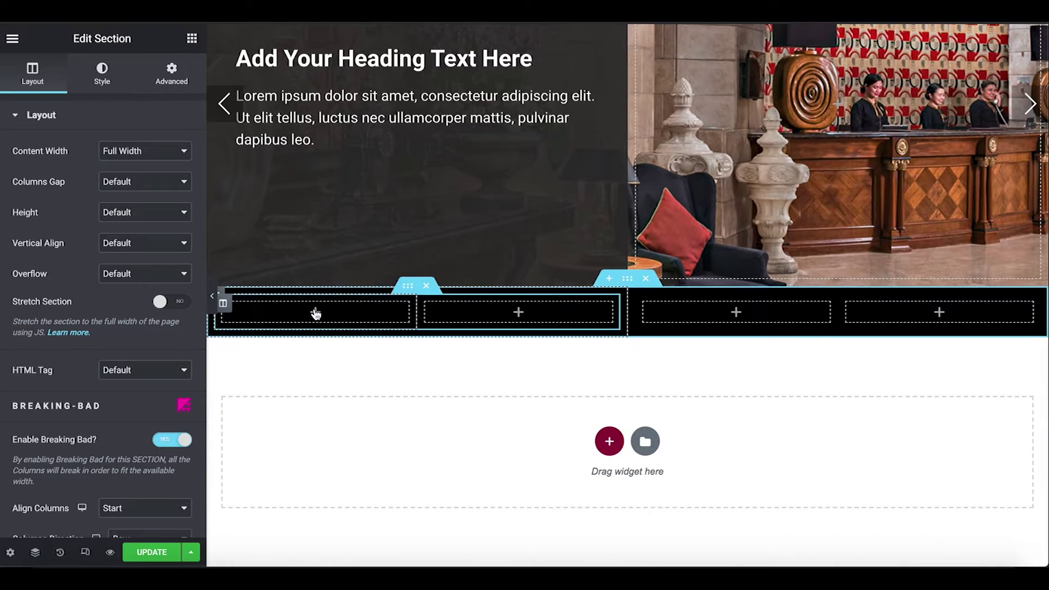
Add a Heading widget to the first column of the black section and set its text color to white
left_click(191, 39)
left_click_drag(154, 174, 278, 307)
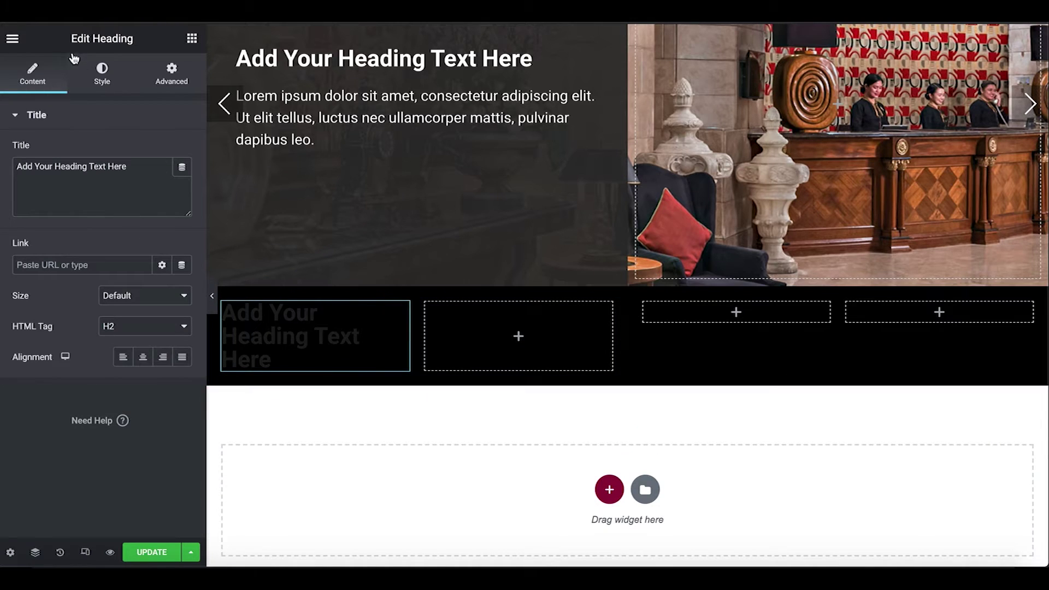
left_click(102, 74)
left_click(182, 151)
left_click_drag(163, 214, 61, 164)
left_click(39, 457)
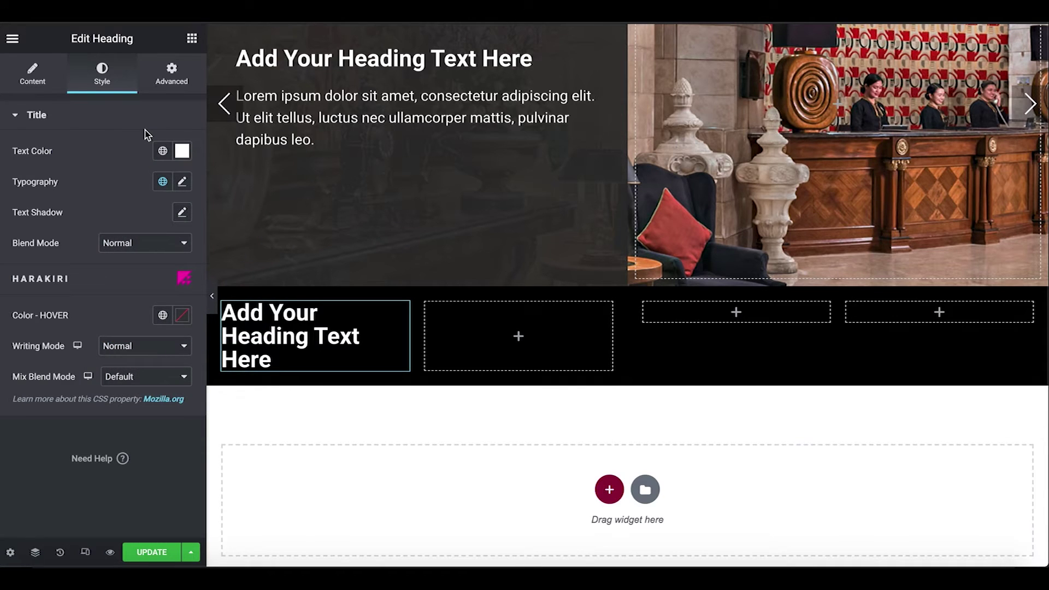
Add a Text Editor widget beneath the new heading and set its text color to white
left_click(191, 39)
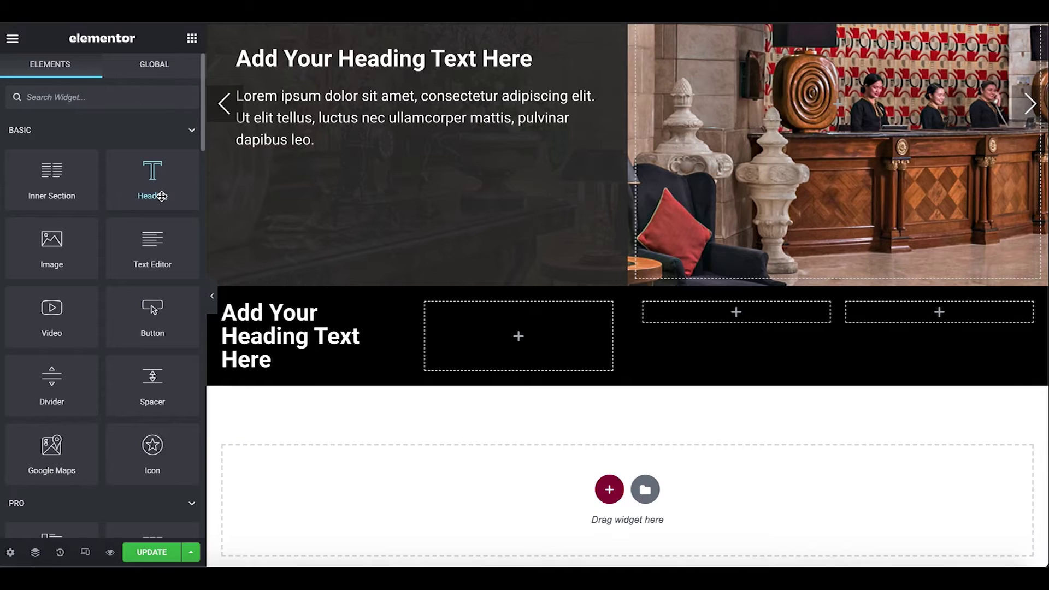
left_click_drag(152, 241, 260, 370)
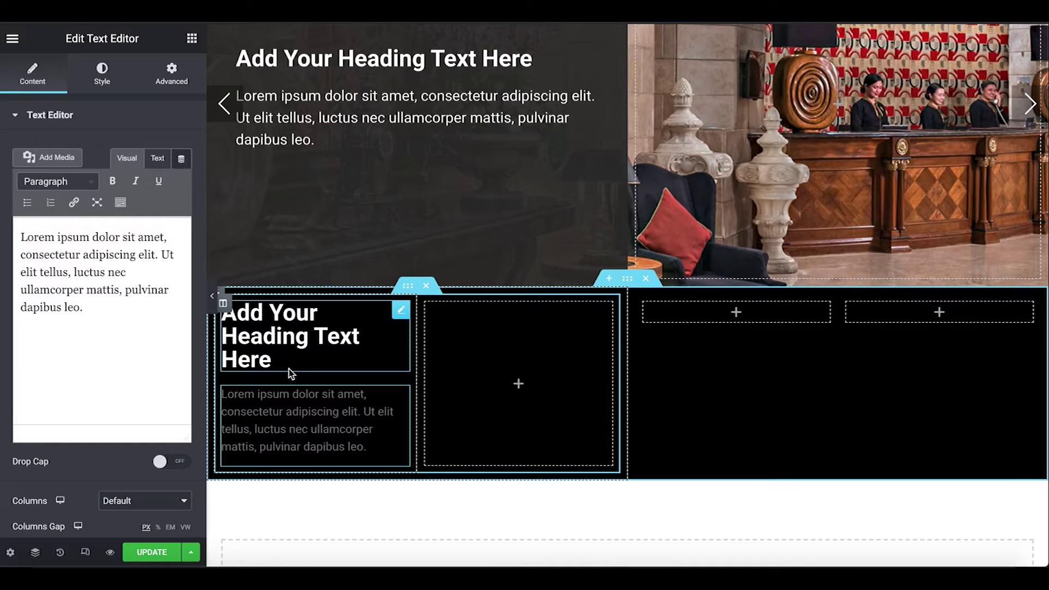
left_click(98, 82)
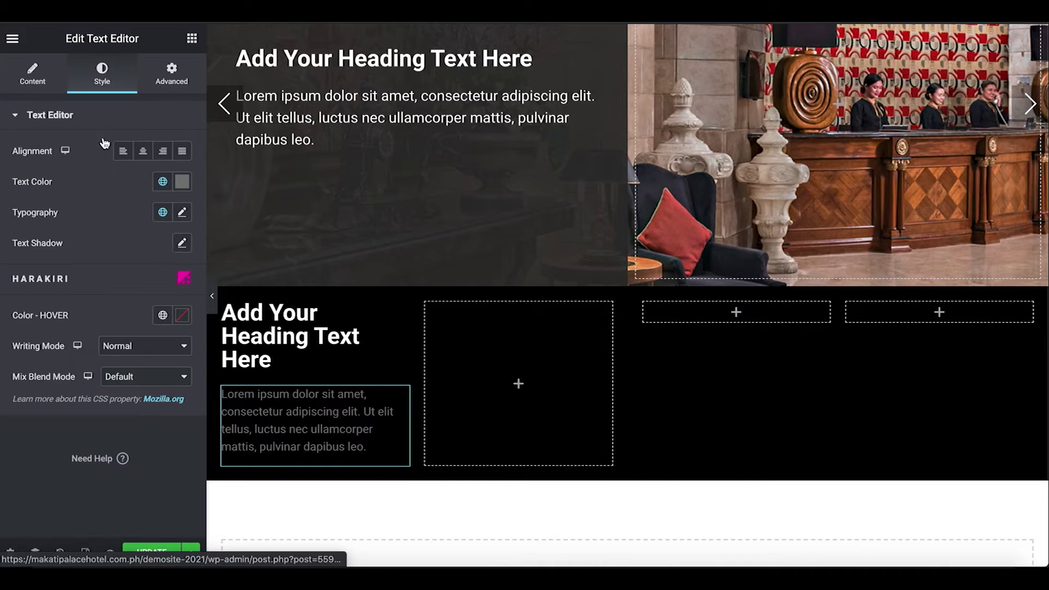
left_click(183, 182)
left_click_drag(152, 236, 106, 235)
left_click(34, 456)
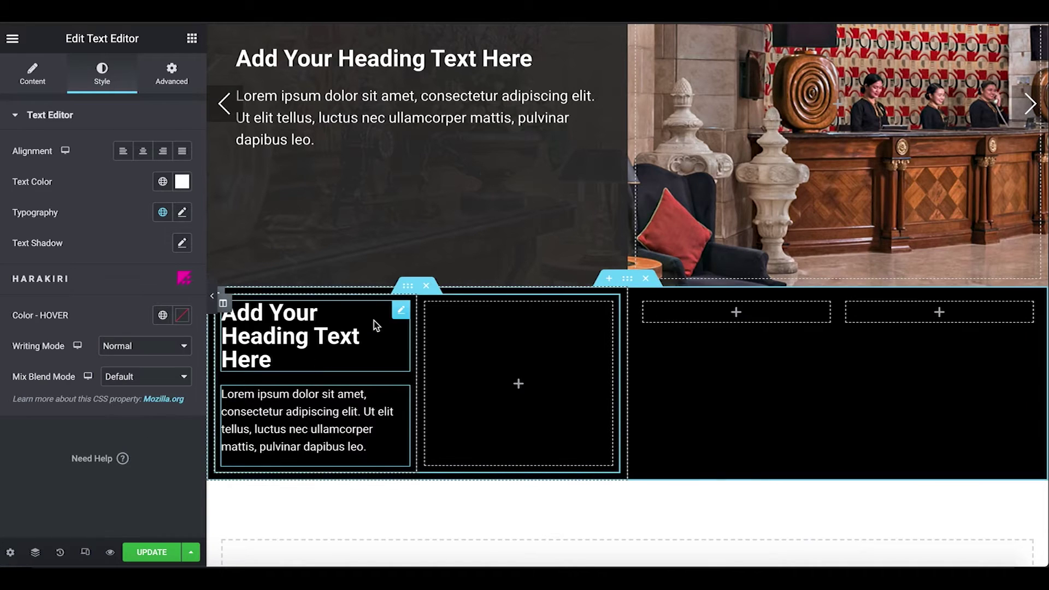
Give the first inner section a classic background using the media library photo of the blue-walled hotel room with an orange sofa
left_click(411, 286)
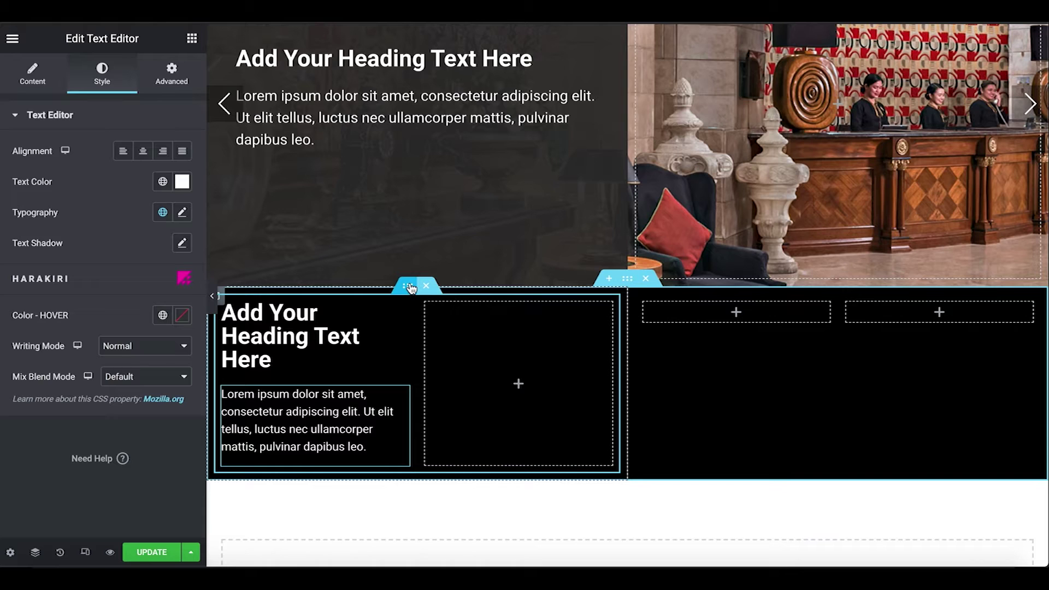
left_click(102, 73)
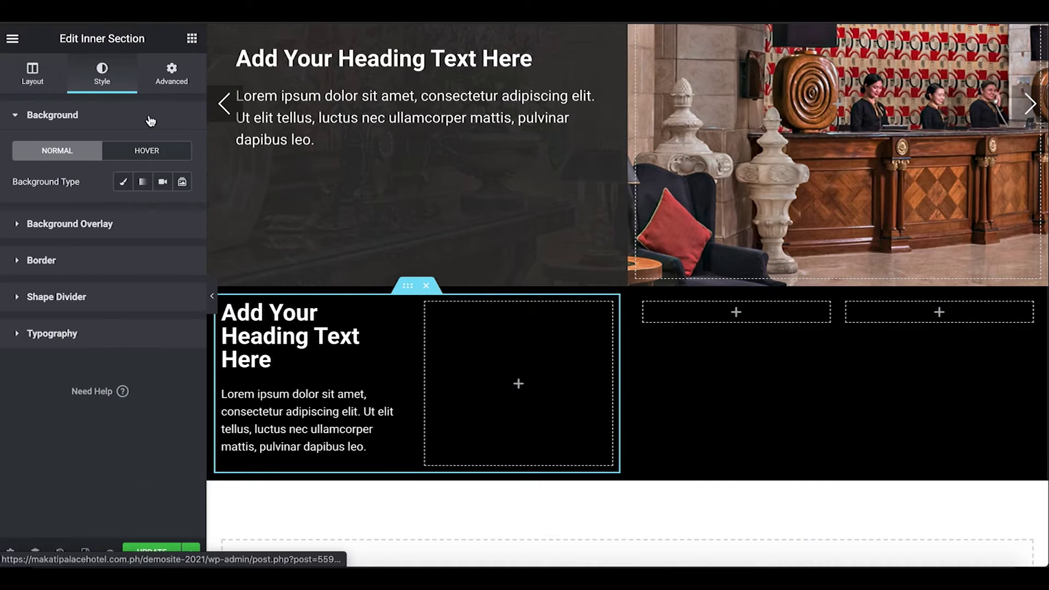
left_click(125, 184)
left_click(119, 269)
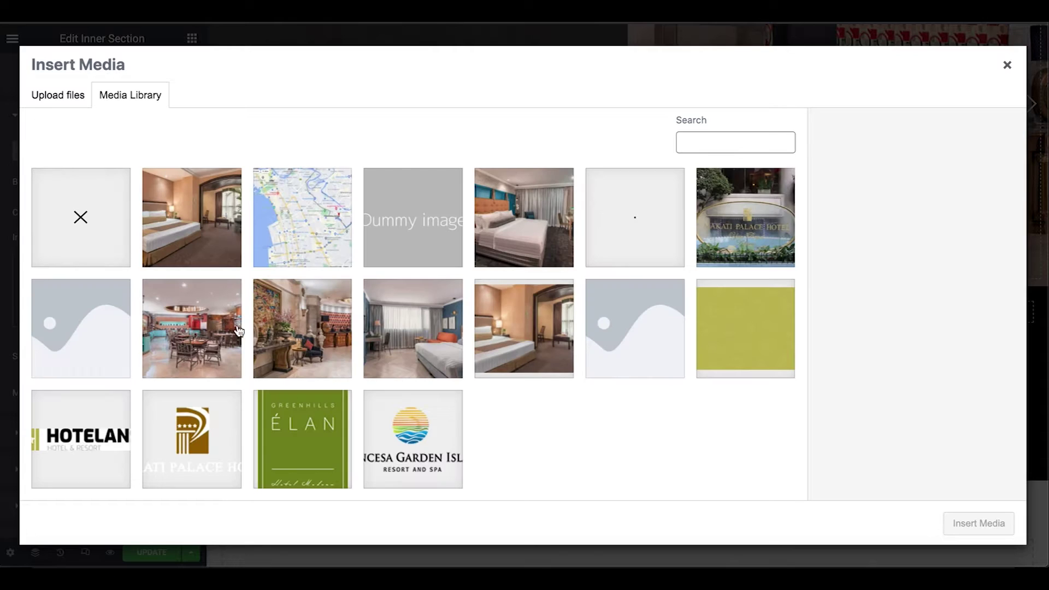
left_click(415, 350)
left_click(987, 526)
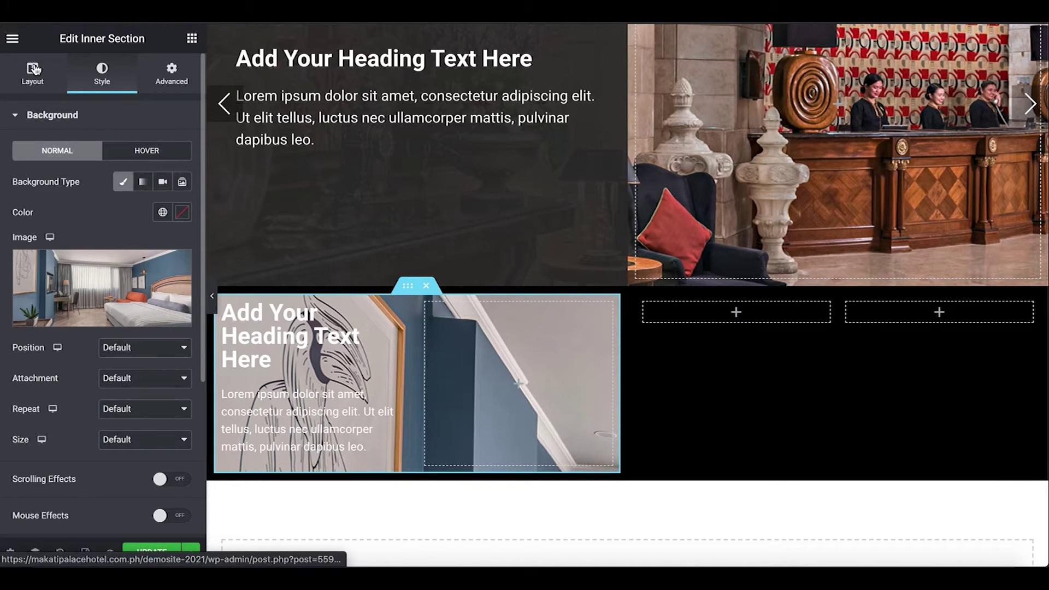
Set the first inner section's columns gap to No Gap and its height to Min Height of 500 px
left_click(33, 70)
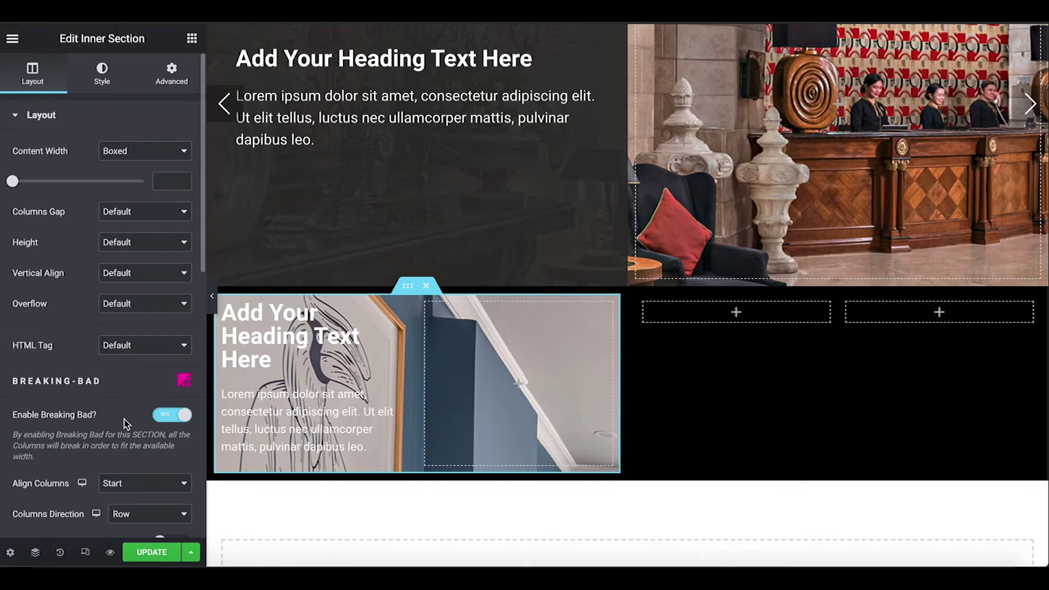
left_click(124, 214)
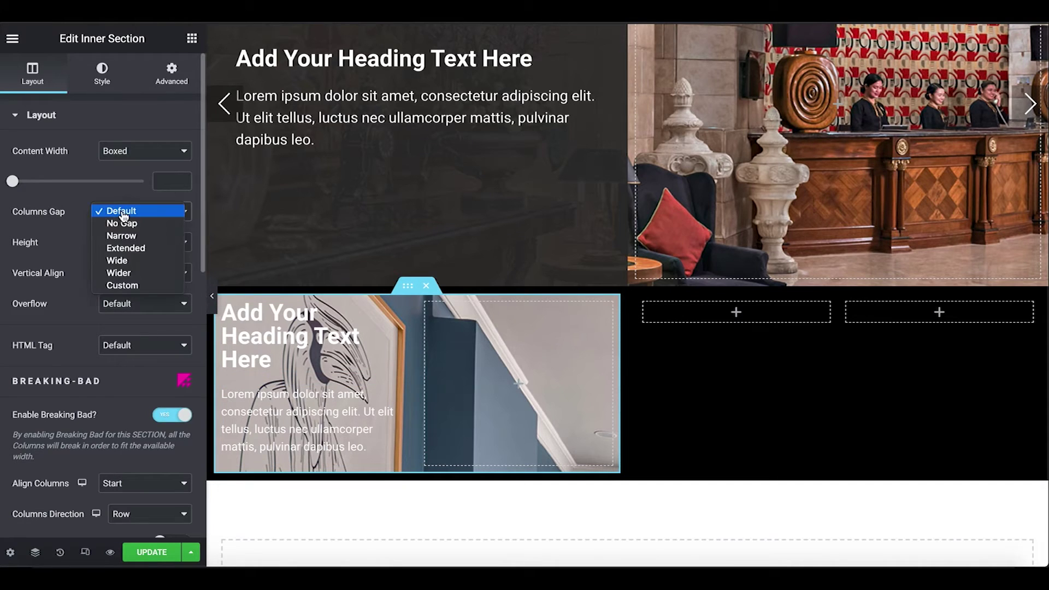
left_click(121, 223)
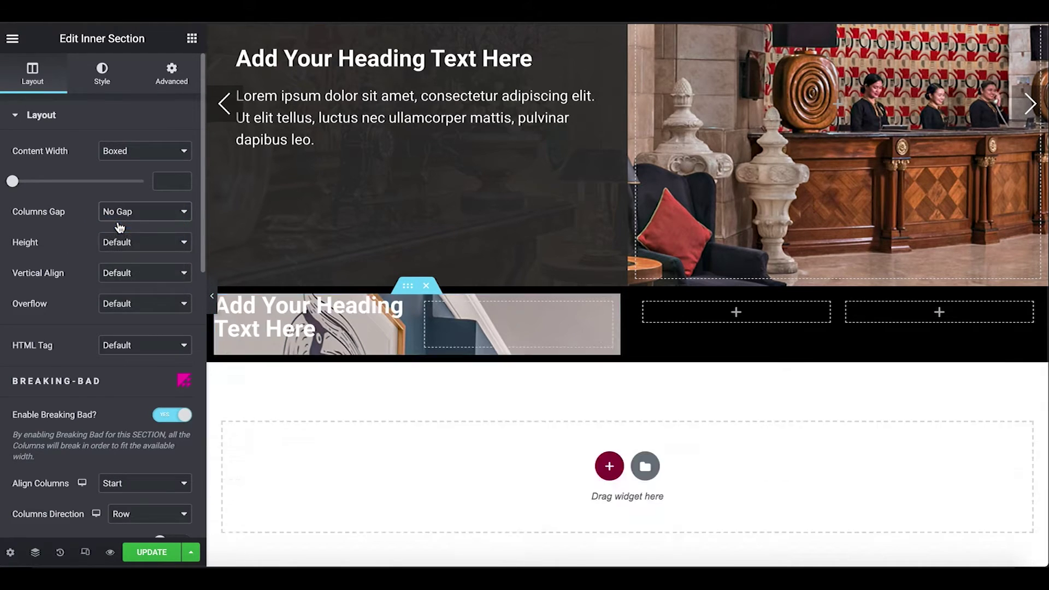
left_click(126, 250)
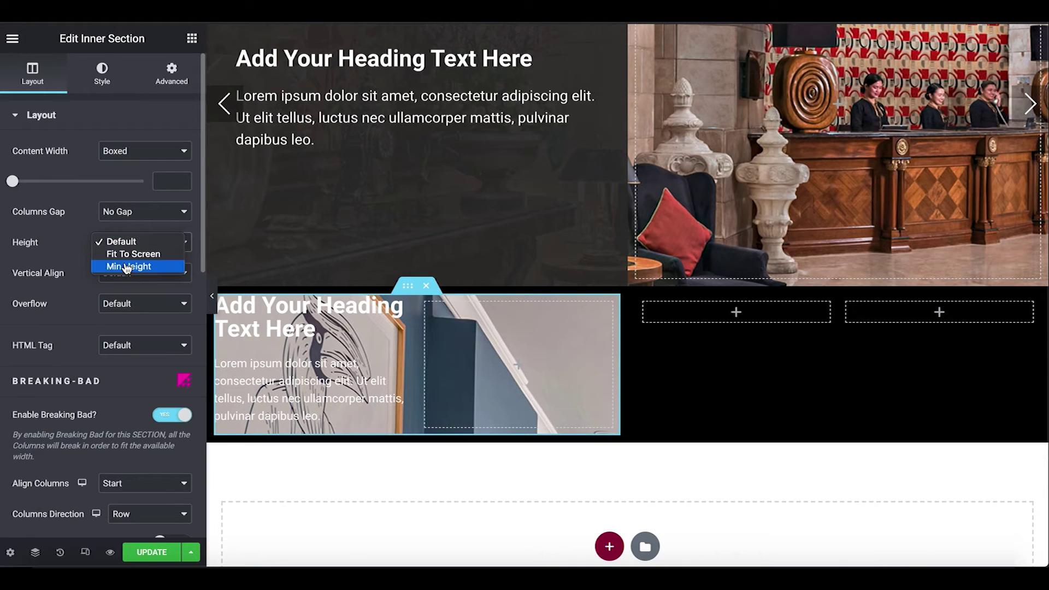
left_click(127, 266)
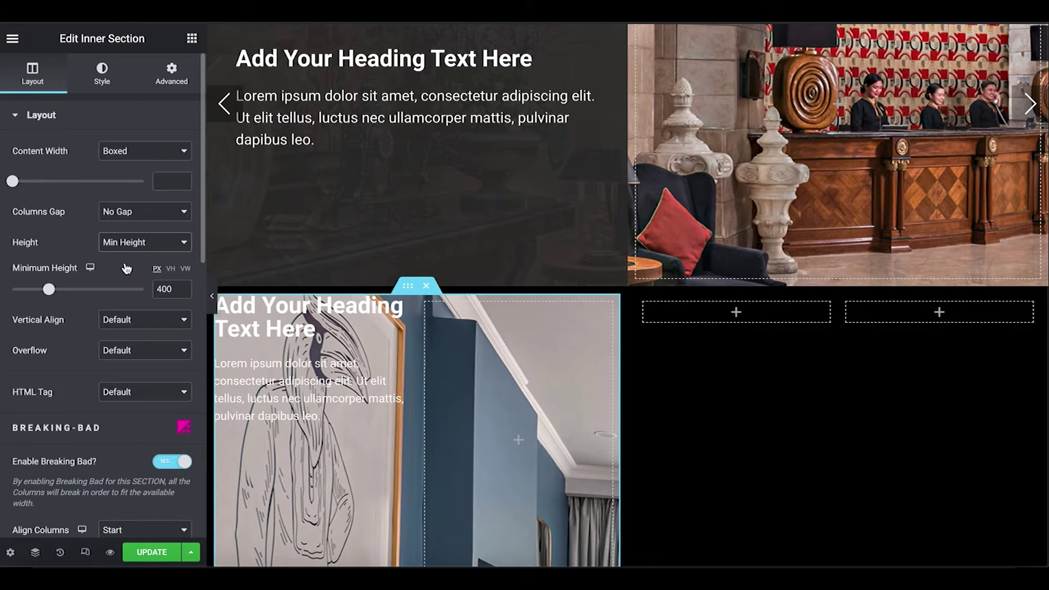
left_click(163, 289)
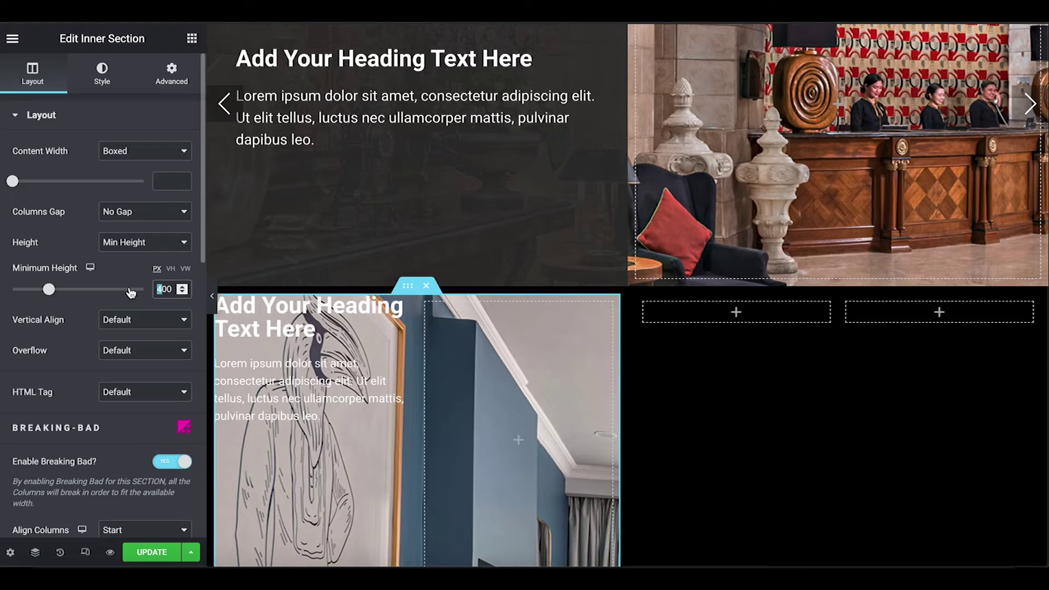
type("5")
left_click(44, 218)
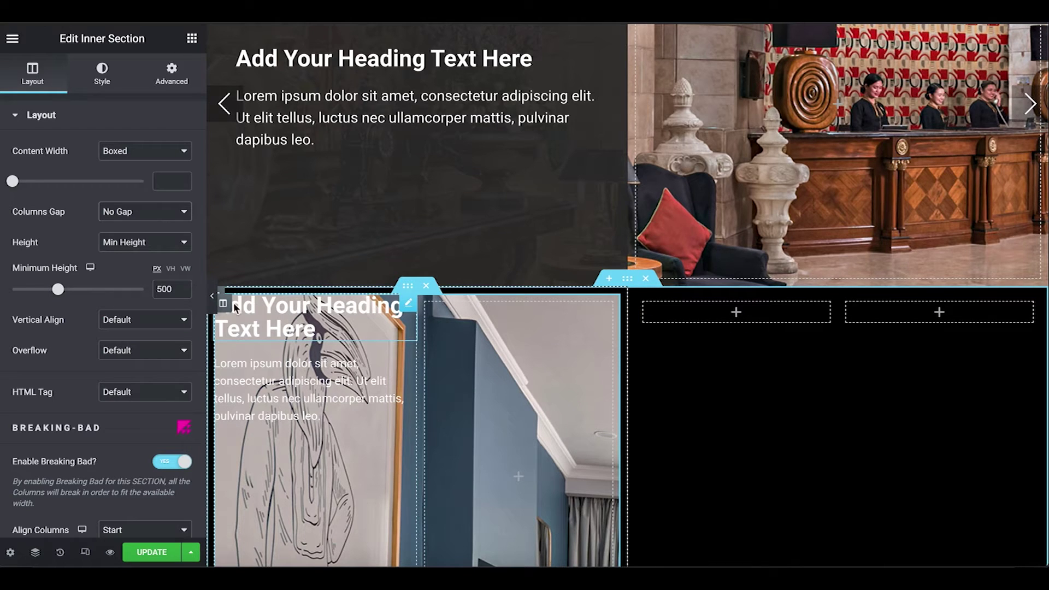
Give the column holding the heading and text a classic background in dark green (#37422B)
left_click(223, 303)
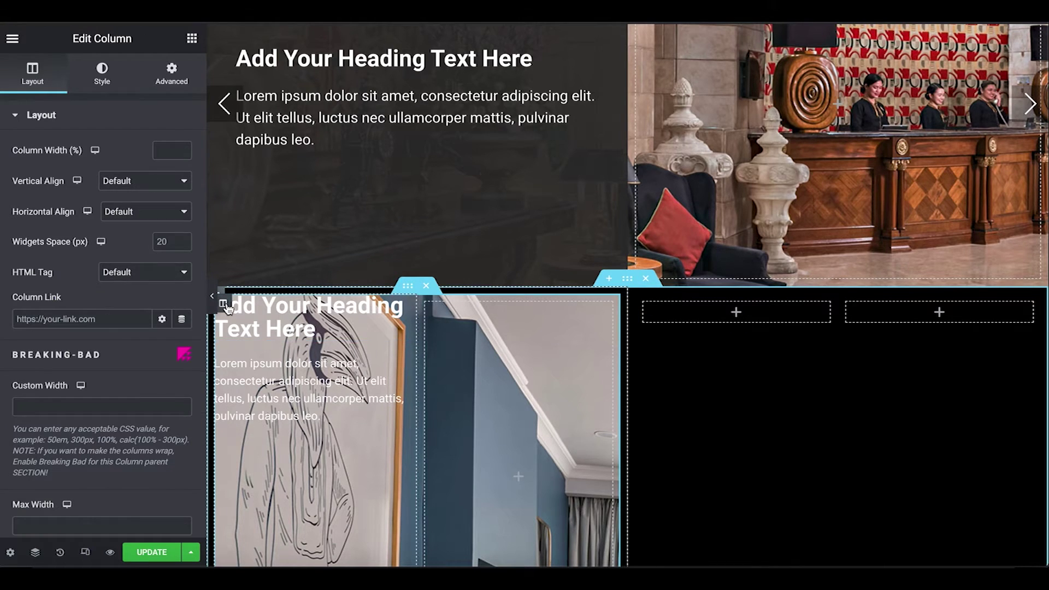
left_click(102, 77)
left_click(145, 184)
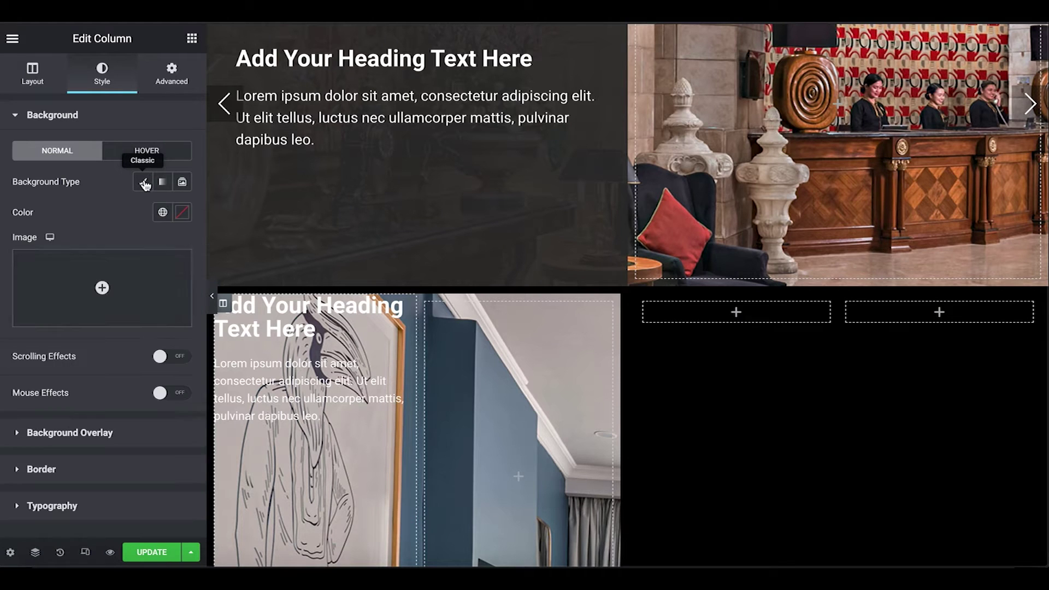
left_click(181, 212)
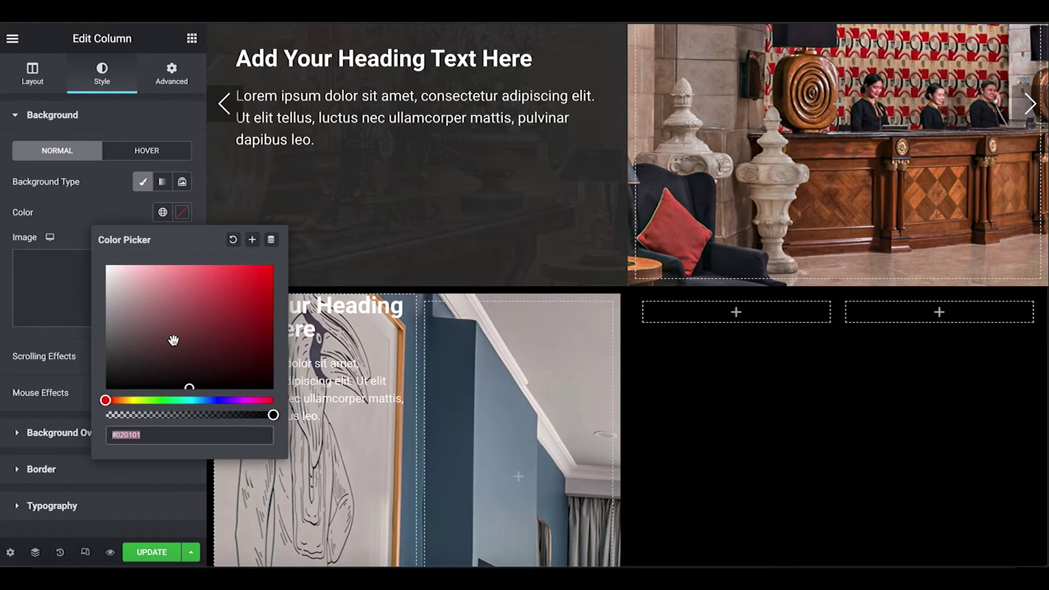
left_click_drag(170, 344, 143, 352)
left_click_drag(106, 401, 163, 357)
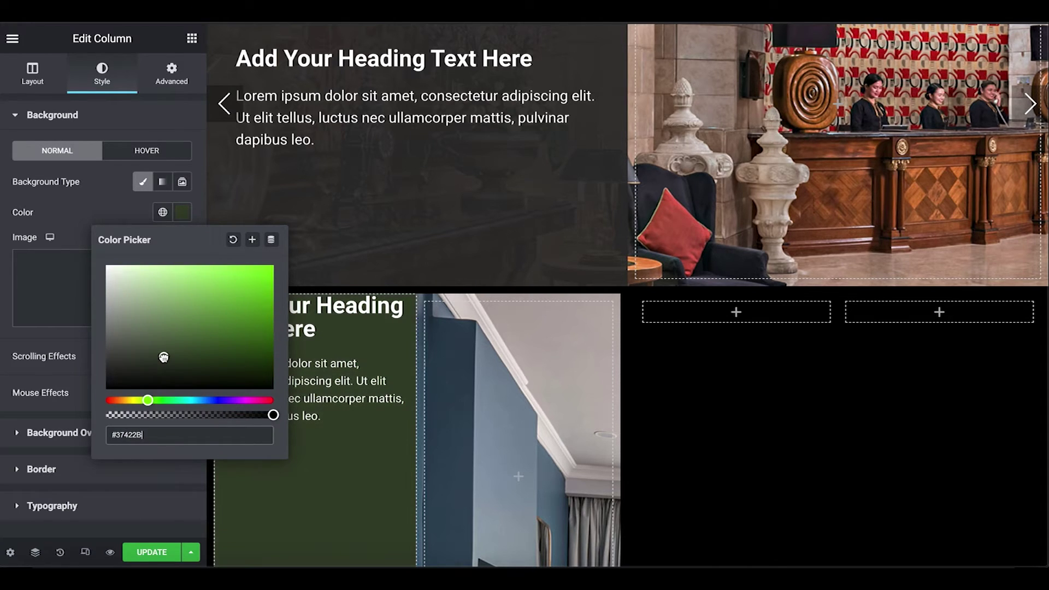
left_click(182, 212)
Set the inner section's background image position to Center Center and its size to Cover
scroll(461, 316, "down", 3)
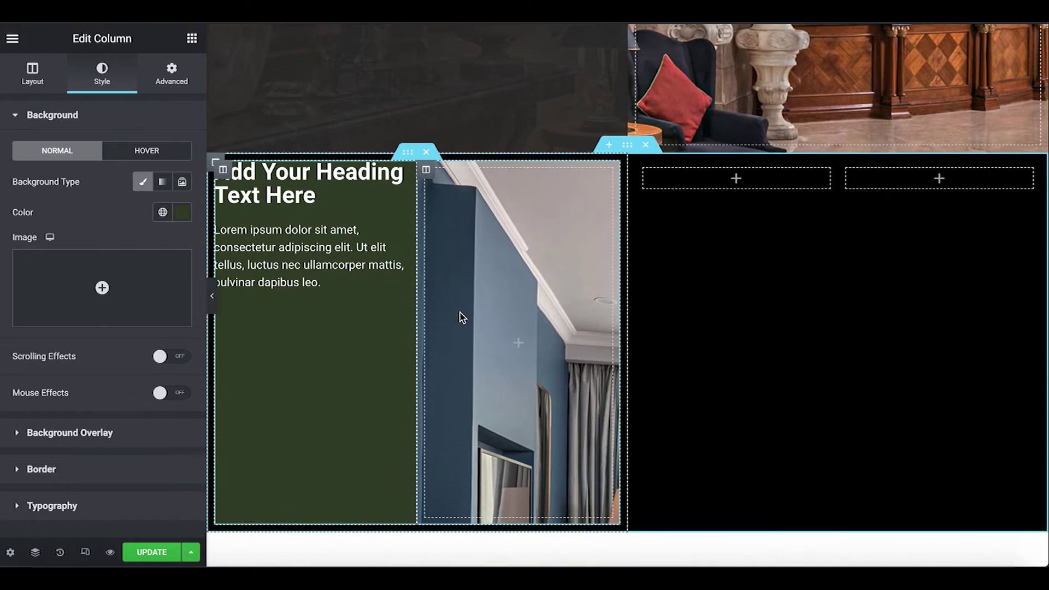
left_click(418, 151)
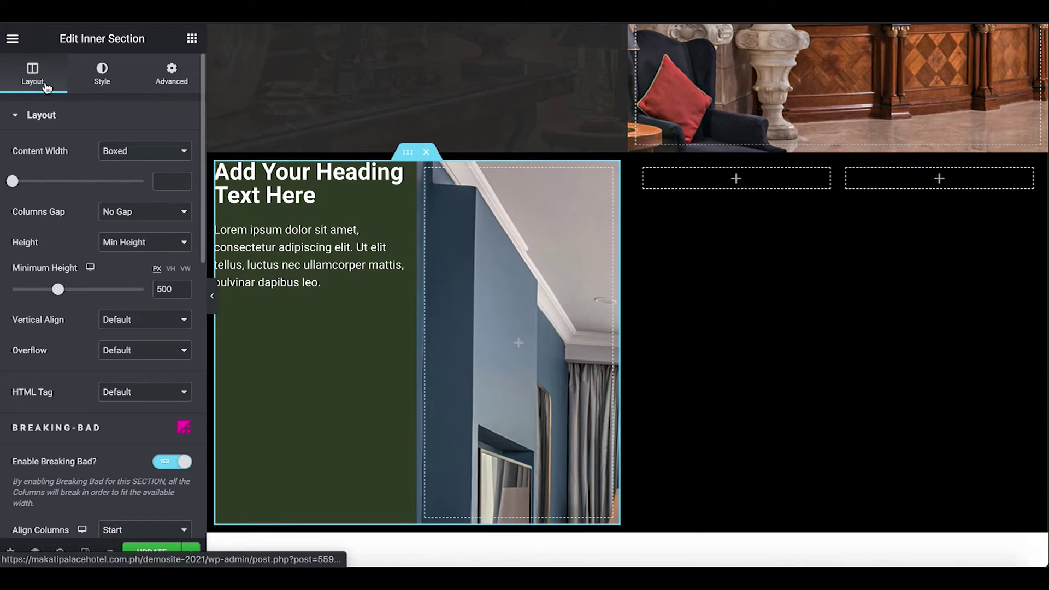
left_click(102, 74)
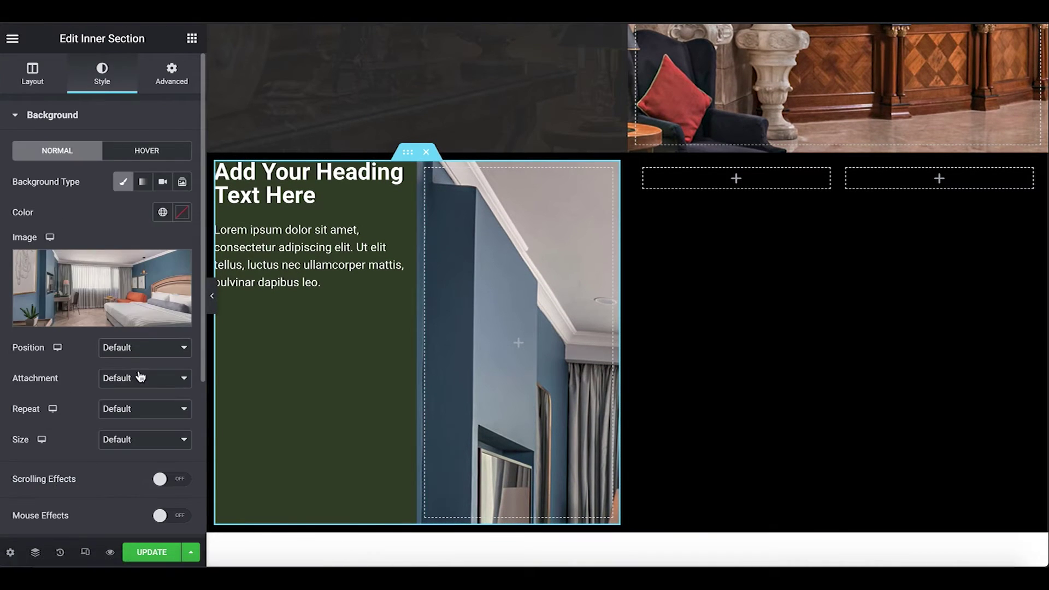
left_click(133, 355)
left_click(133, 359)
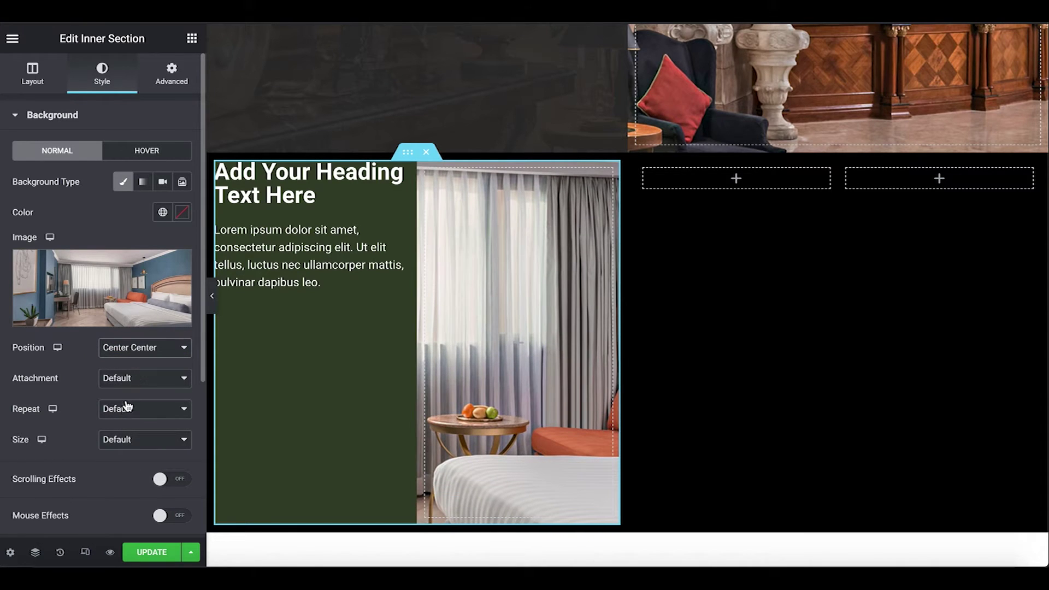
left_click(121, 435)
left_click(123, 465)
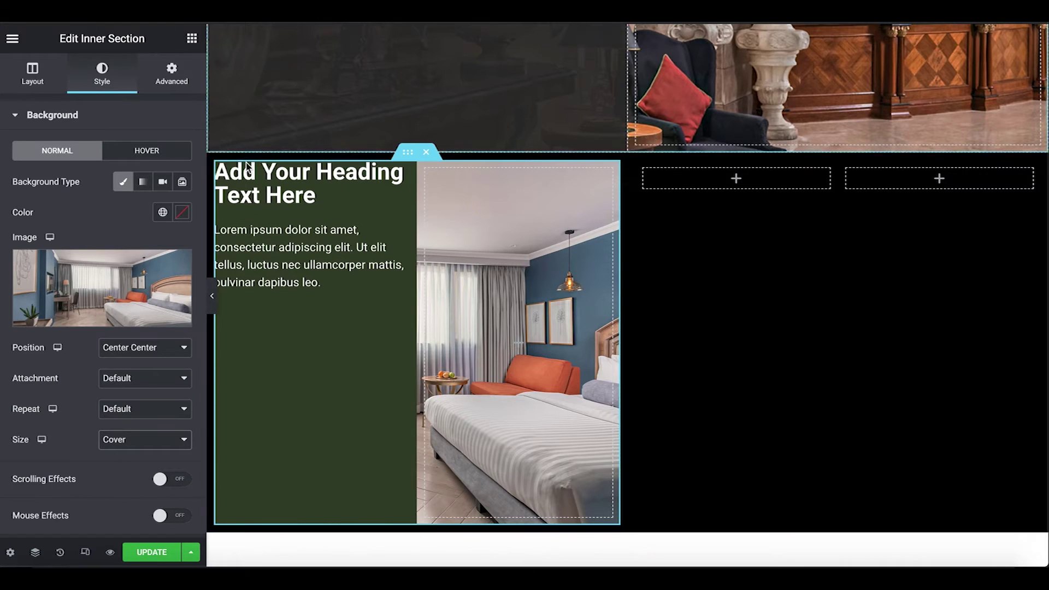
Set the vertical alignment of the dark green text column to Middle
left_click(223, 172)
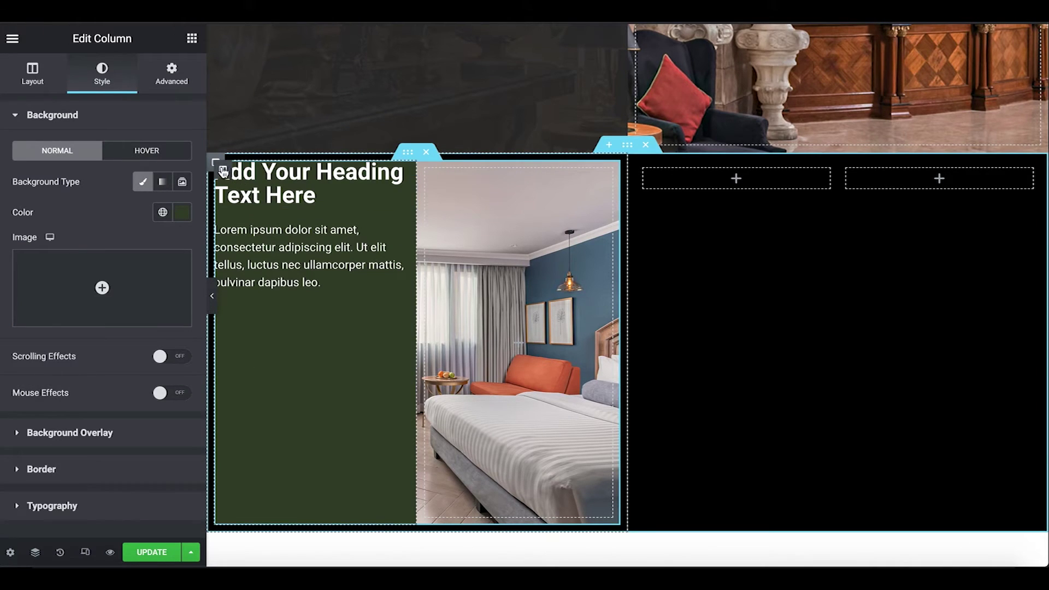
left_click(32, 73)
left_click(138, 186)
left_click(136, 205)
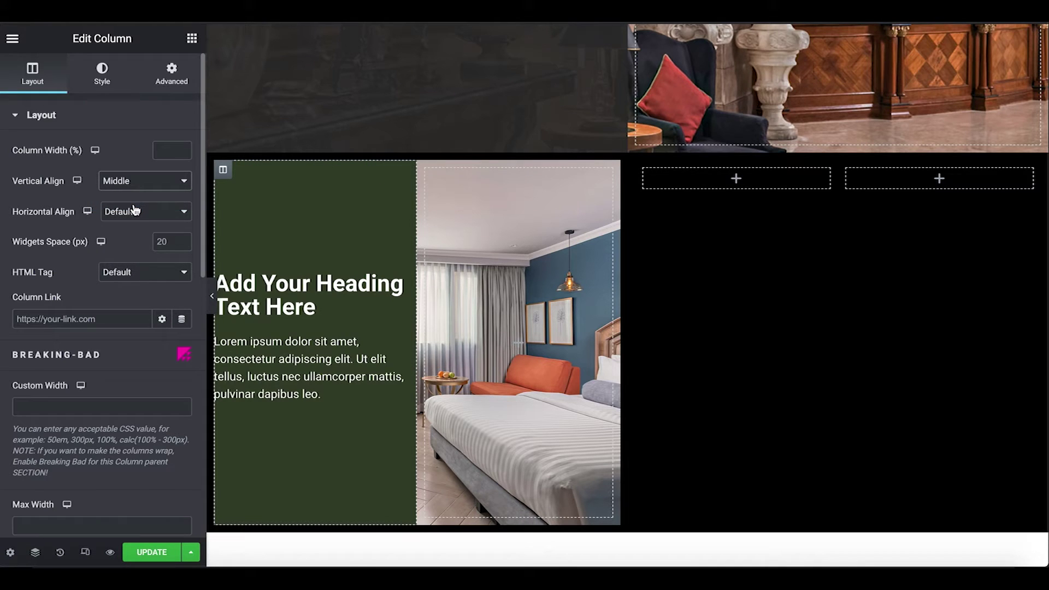
Give the dark green text column 40 px padding on all sides and preview the page
left_click(172, 74)
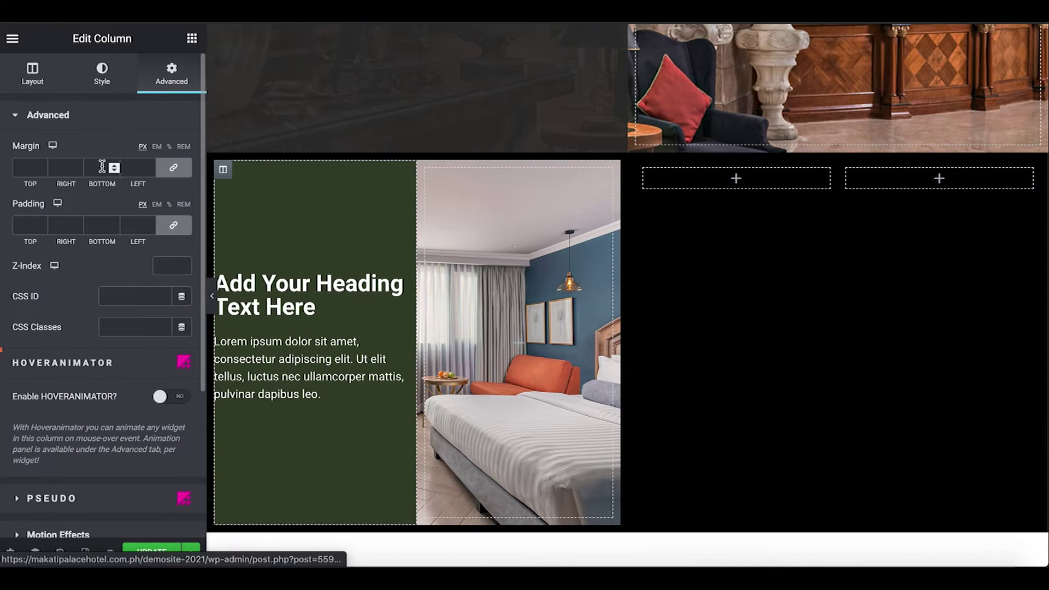
left_click(29, 226)
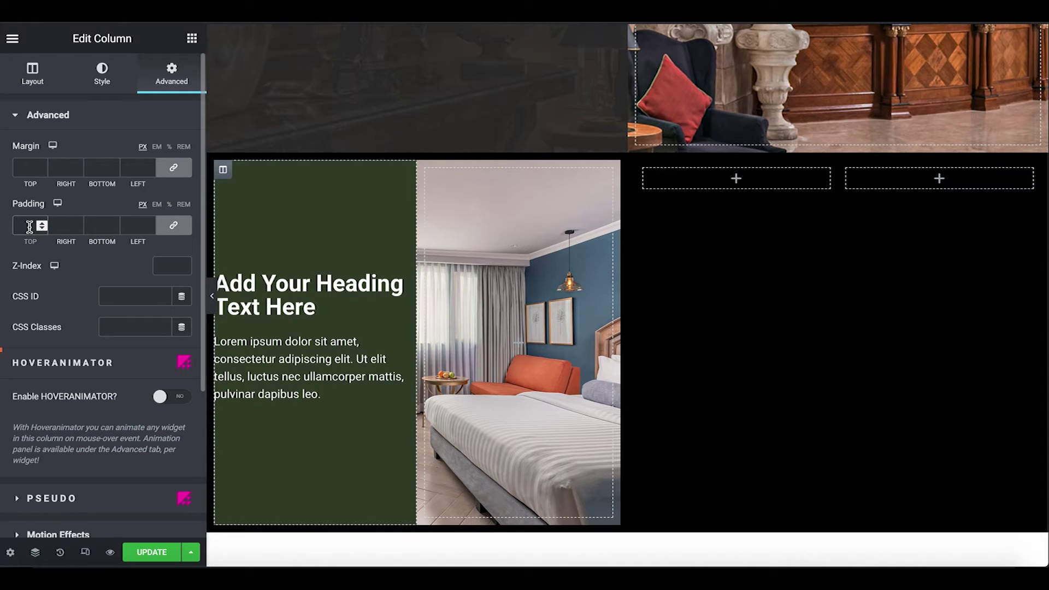
type("40")
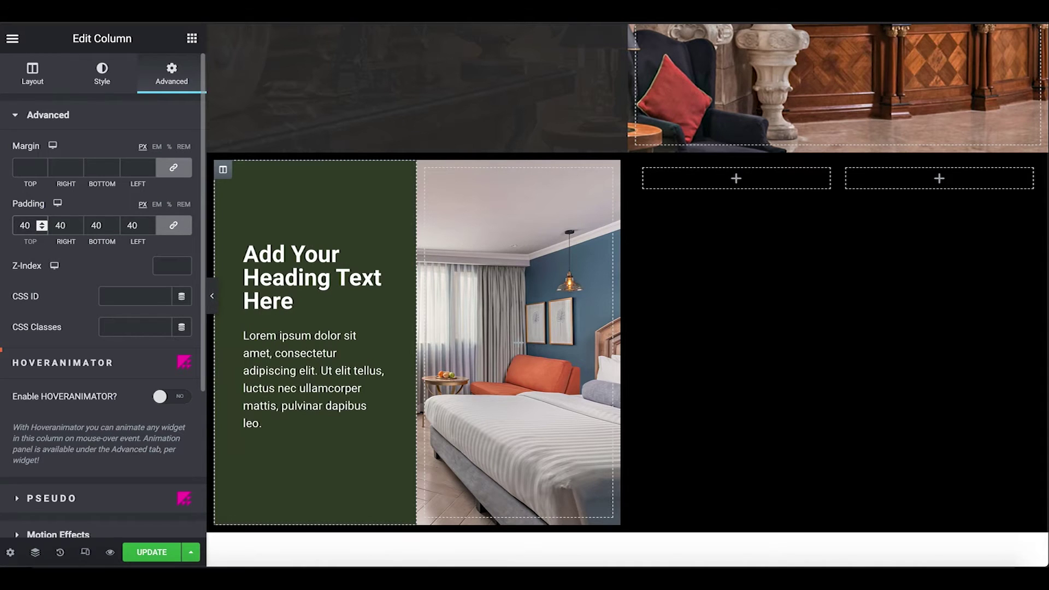
left_click(212, 296)
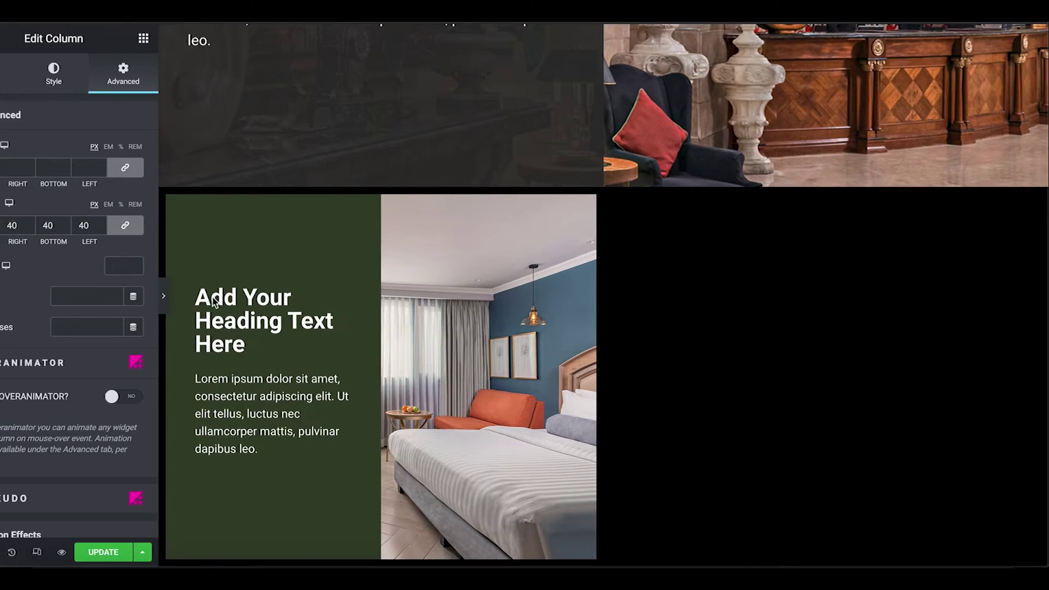
left_click(4, 296)
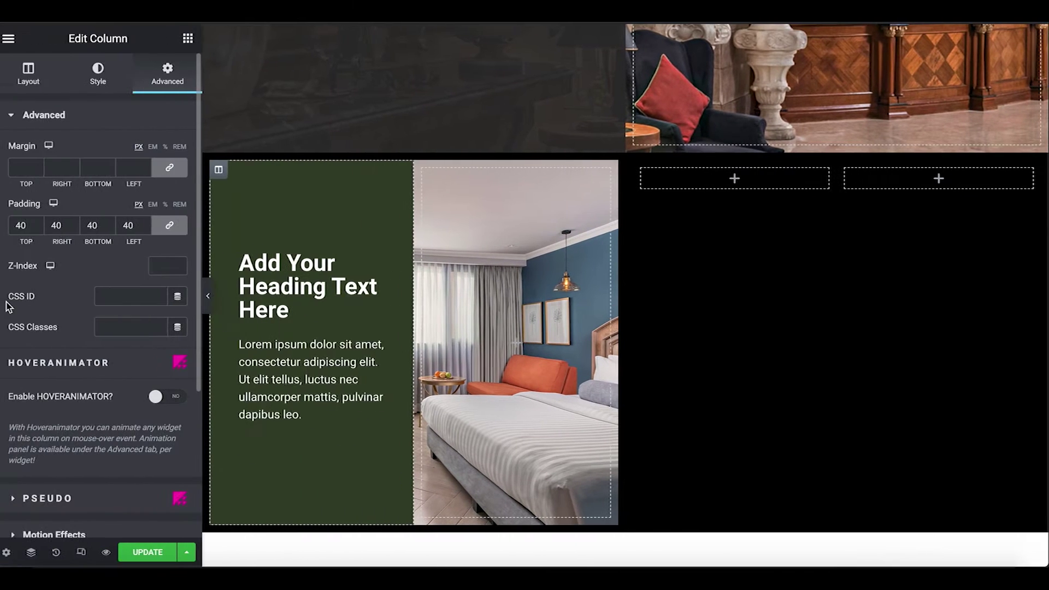
Fill the outer section's right half with a matching inner section that has a brown text column and a restaurant background photo
right_click(223, 171)
left_click(256, 205)
left_click_drag(223, 170, 702, 356)
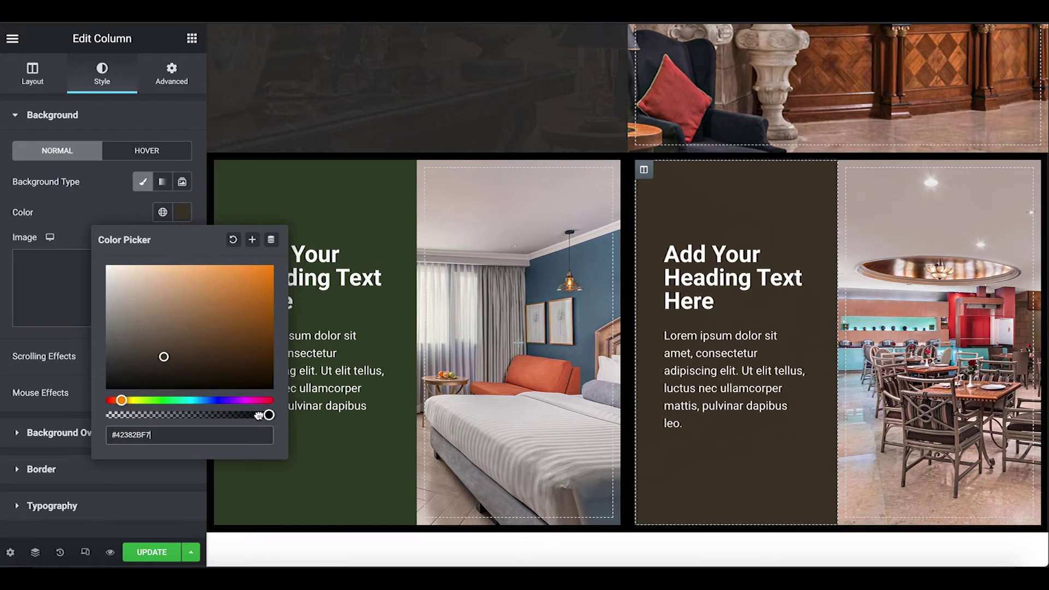
Make the text column backgrounds slightly transparent, using #42382BE0 for the brown one and #37422BE0 for the green one
mouse_move(259, 416)
left_mouse_down()
mouse_move(241, 416)
mouse_move(254, 415)
left_mouse_up()
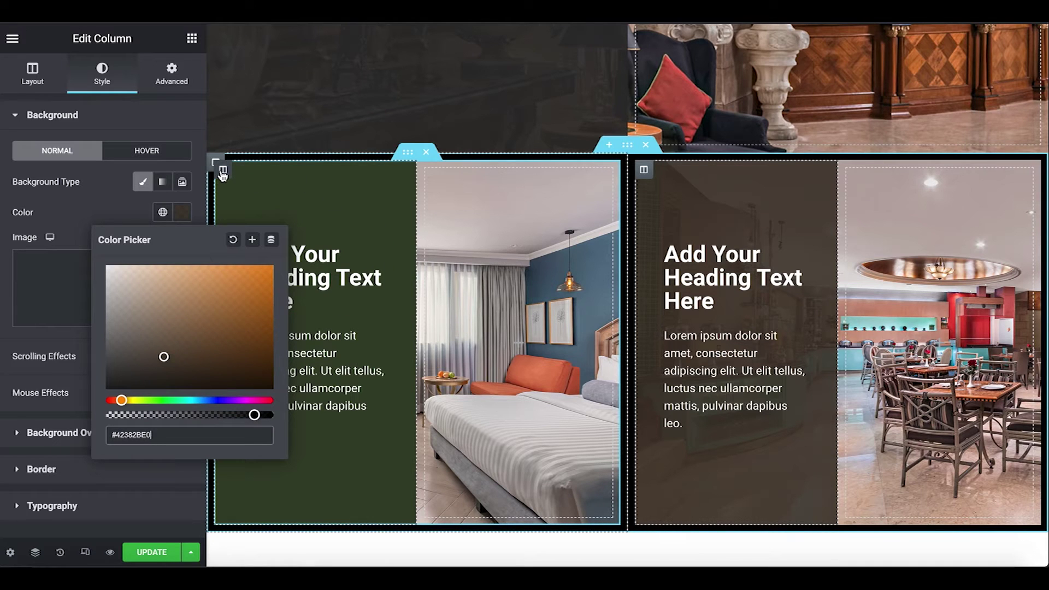
left_click(222, 172)
left_click(102, 74)
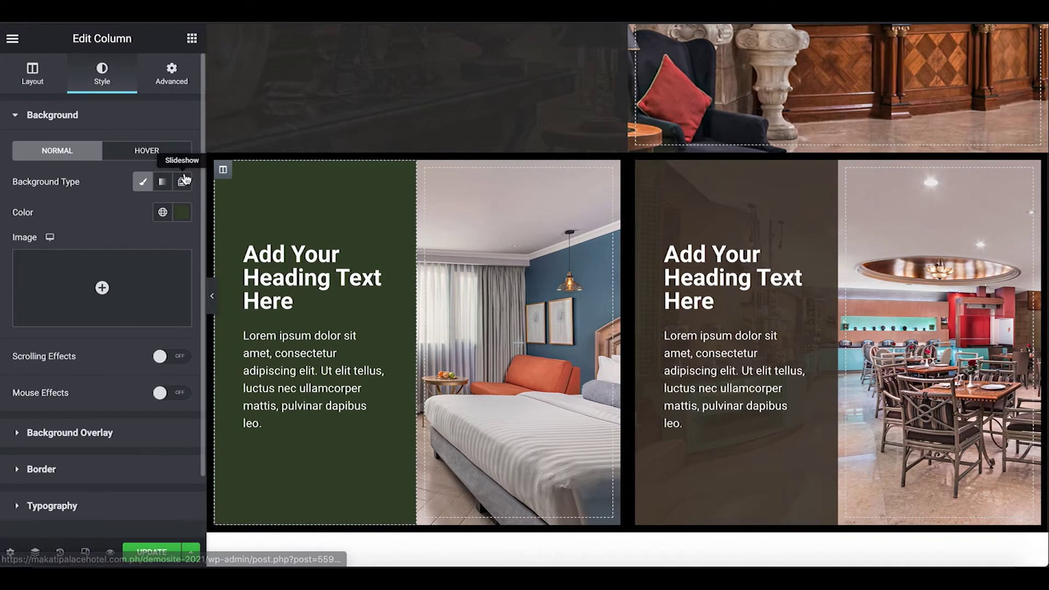
left_click(182, 214)
left_click_drag(273, 416, 253, 416)
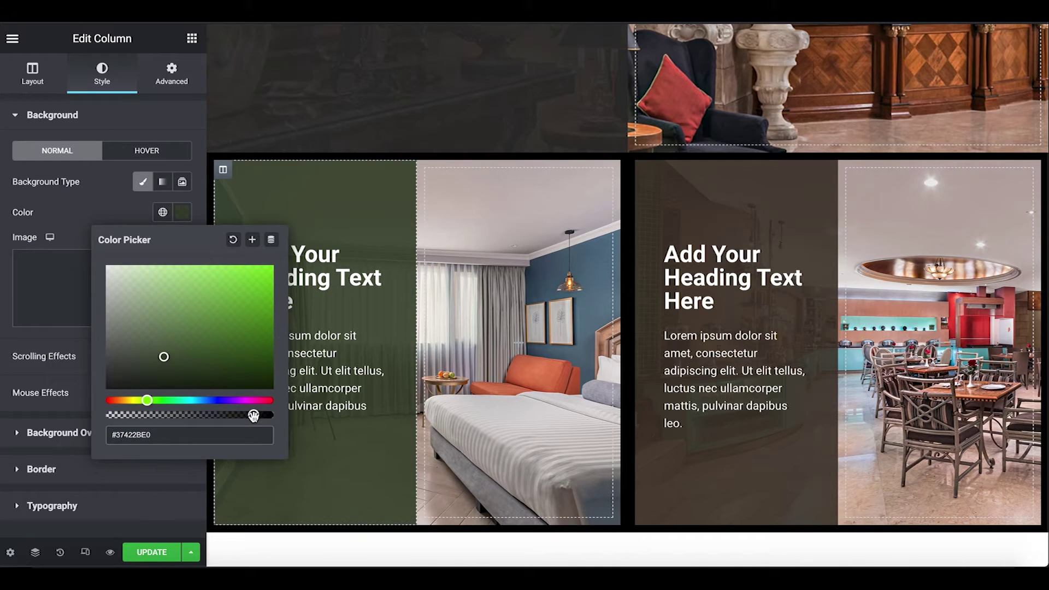
left_click(77, 209)
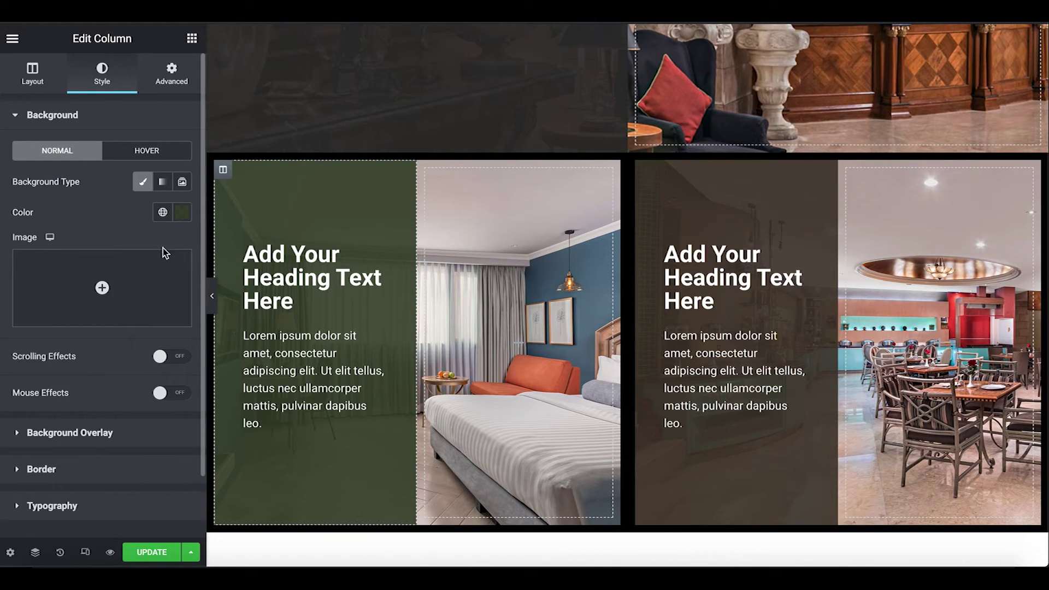
left_click(212, 296)
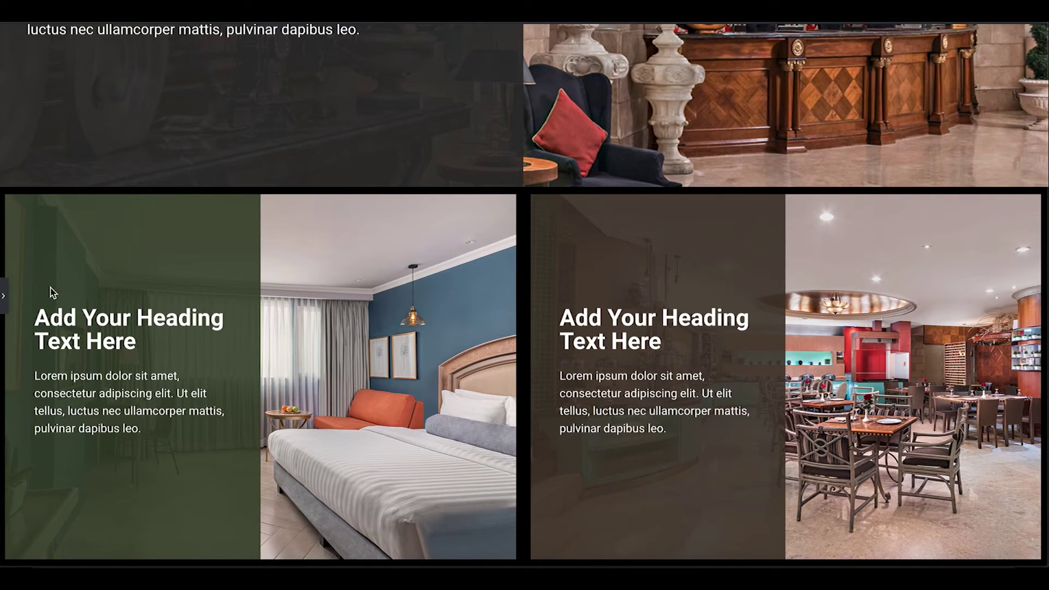
left_click(3, 296)
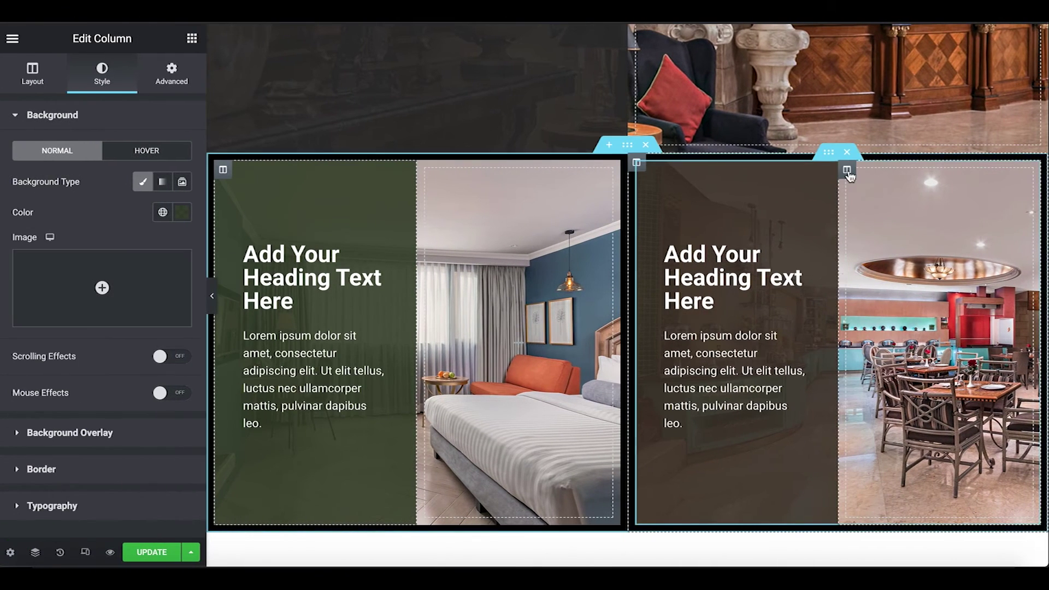
Set the outer section's columns gap to No Gap and preview both inner sections edge to edge
left_click(830, 154)
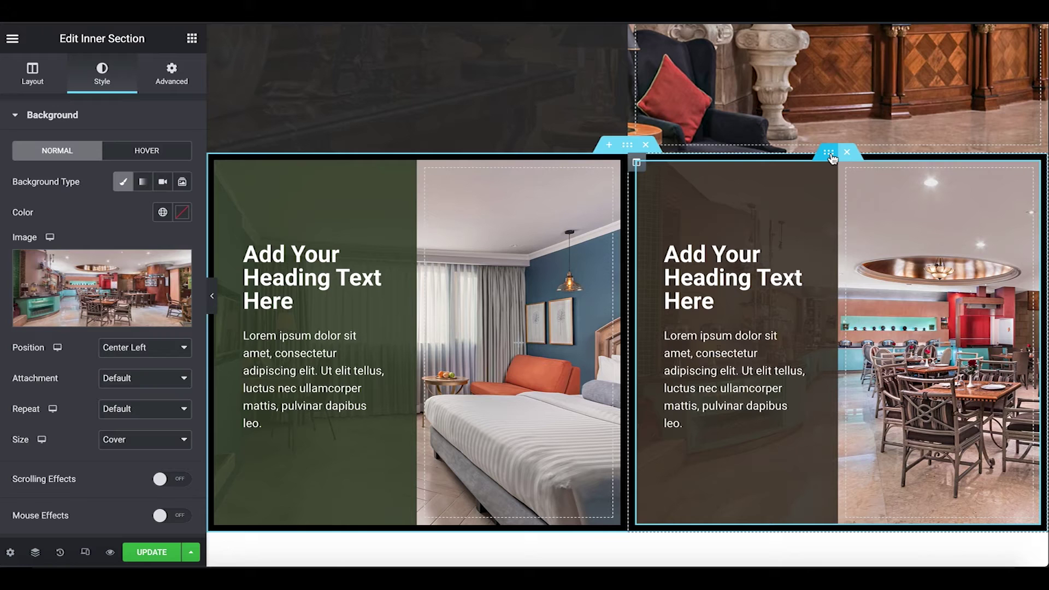
left_click(41, 81)
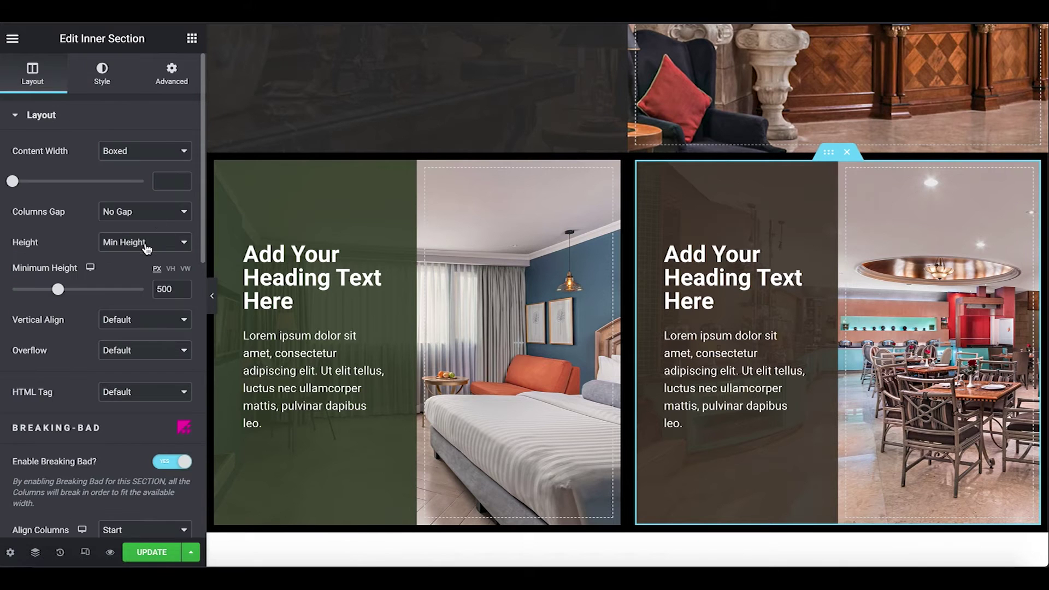
left_click(214, 302)
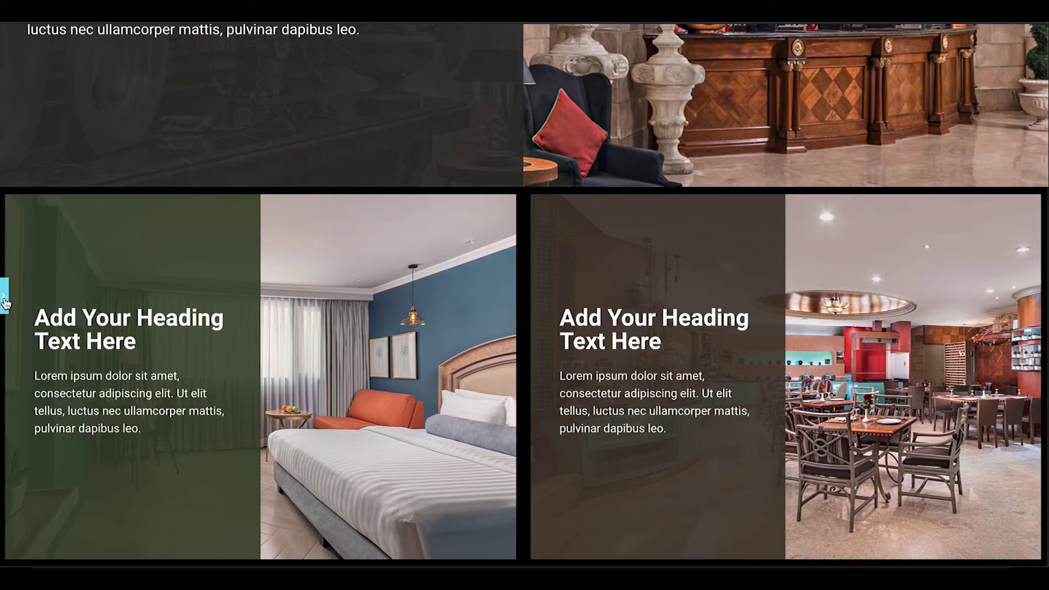
left_click(4, 298)
left_click(628, 144)
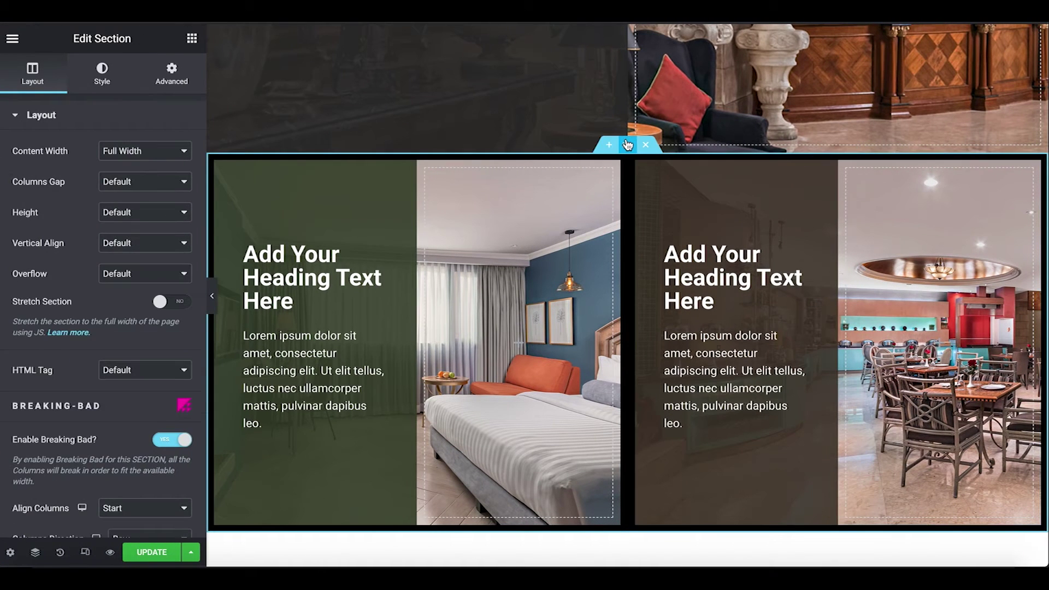
left_click(125, 188)
left_click(123, 194)
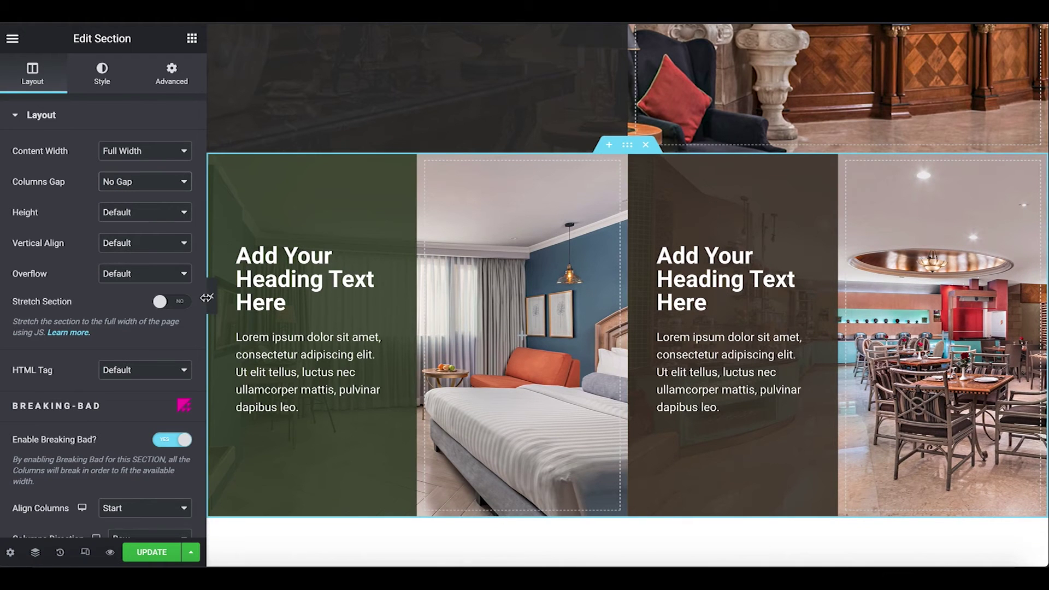
left_click(208, 299)
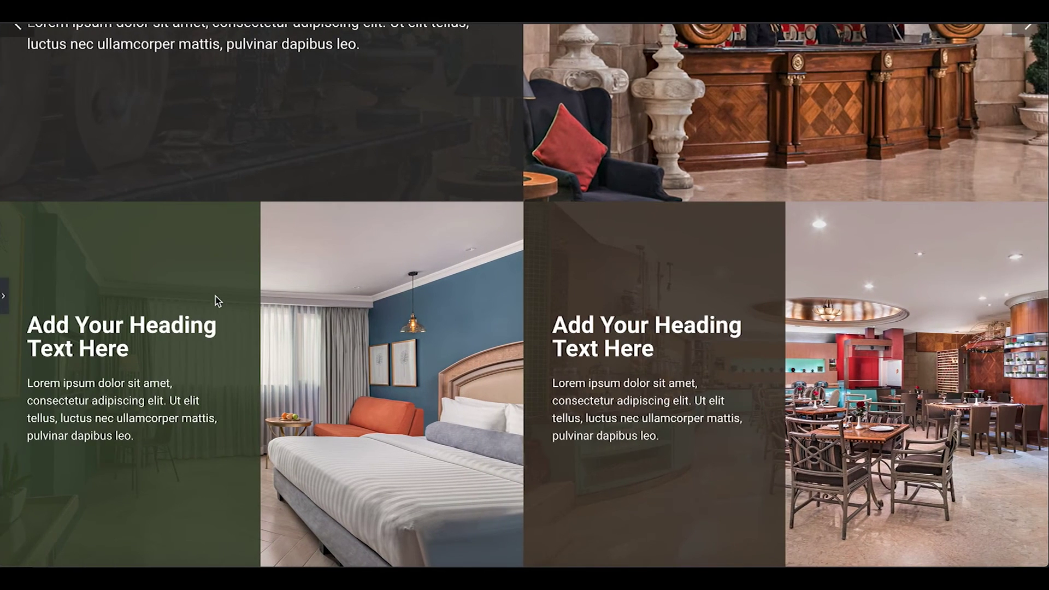
left_click(4, 307)
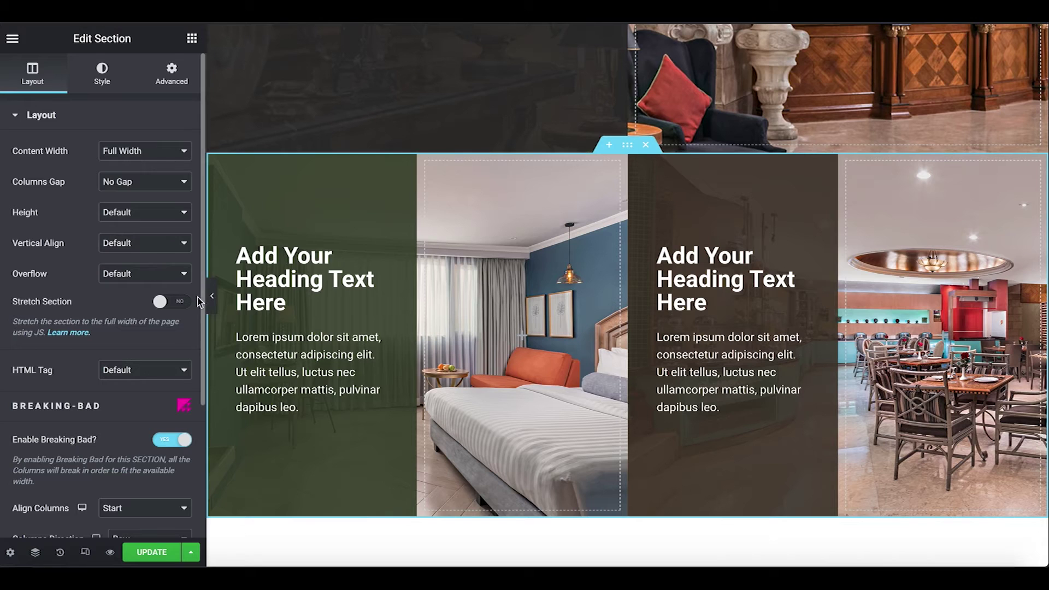
Try turning the outer section's columns into a slider with Glider and preview the page
scroll(167, 326, "down", 3)
left_click(53, 400)
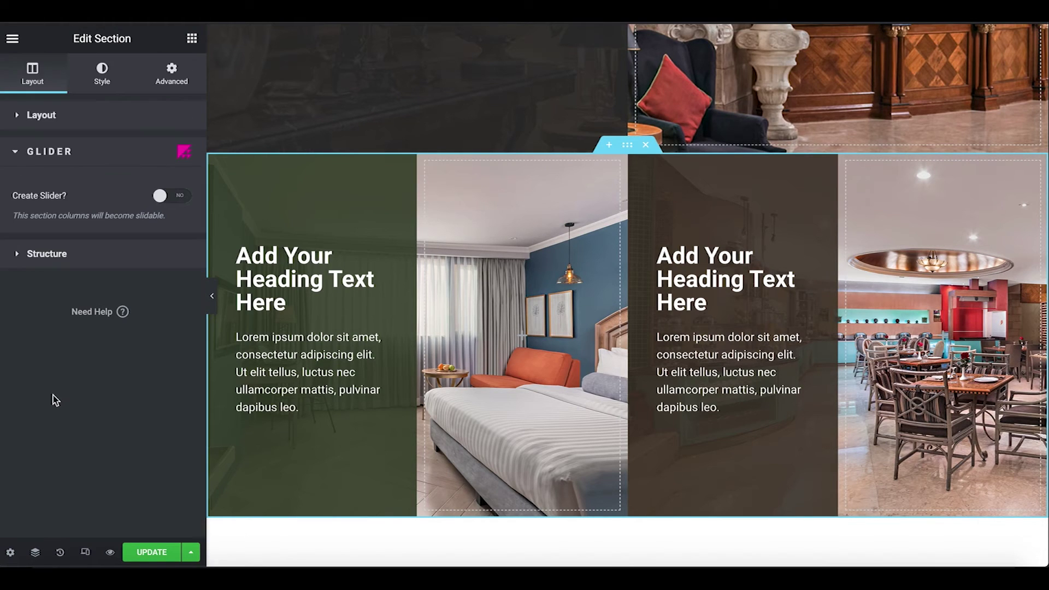
left_click(176, 198)
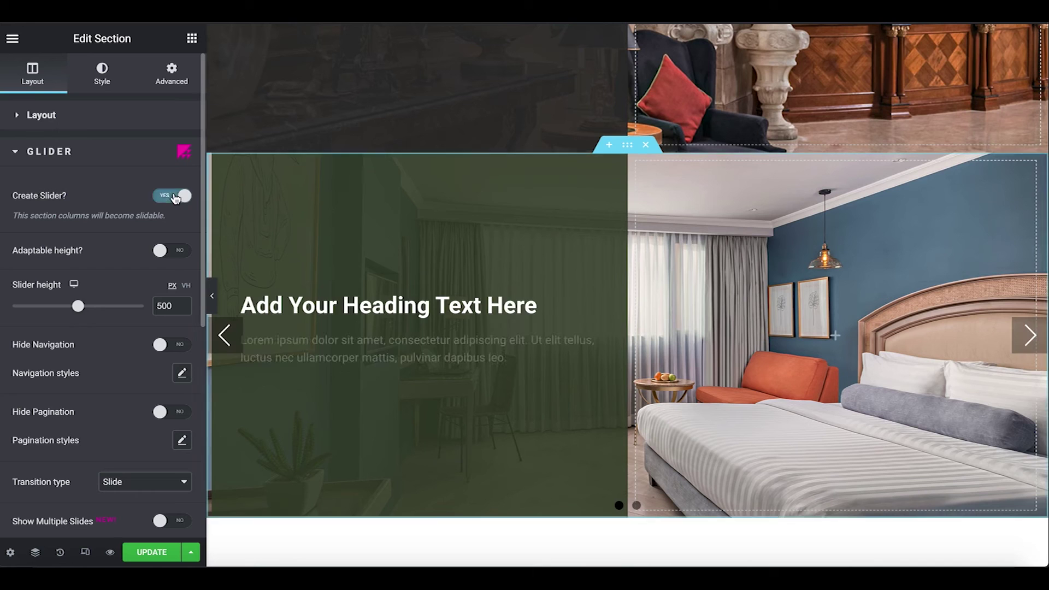
left_click(213, 296)
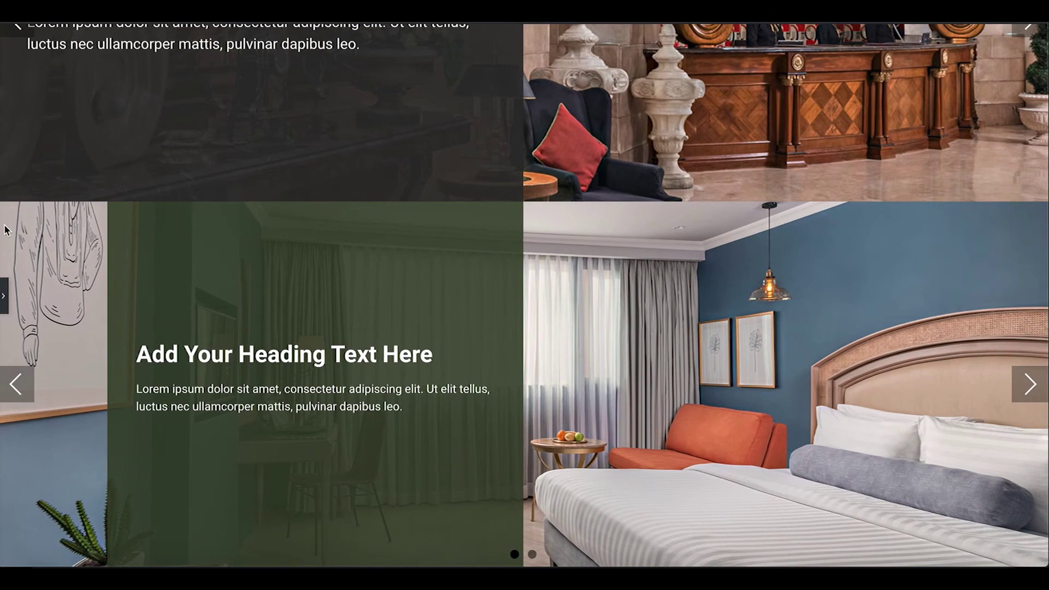
left_click(4, 295)
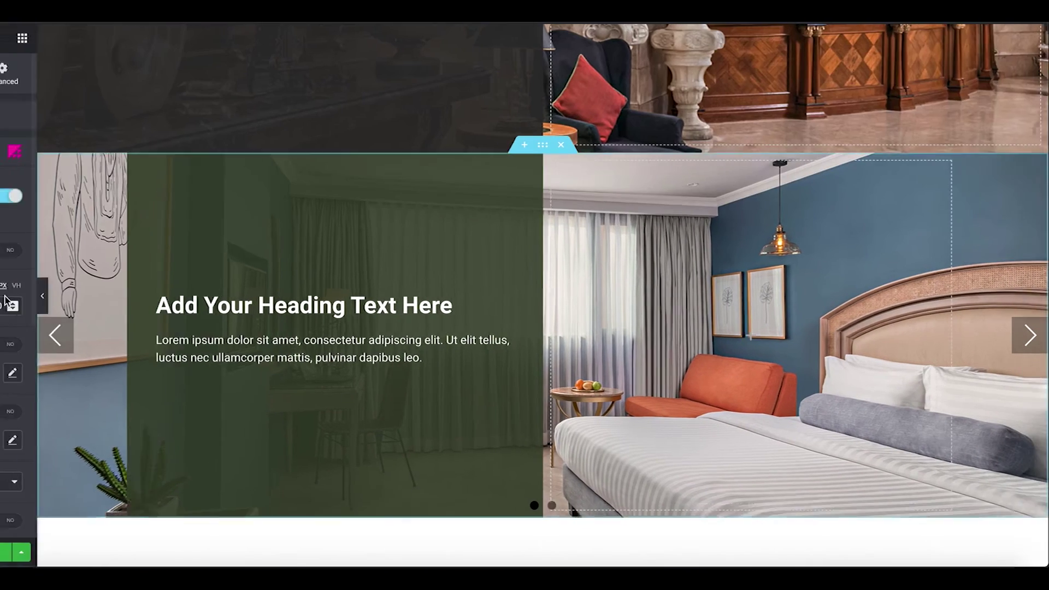
Check the green column's layout and padding and the outer section's layout settings, and preview the slider's alignment
left_click(221, 164)
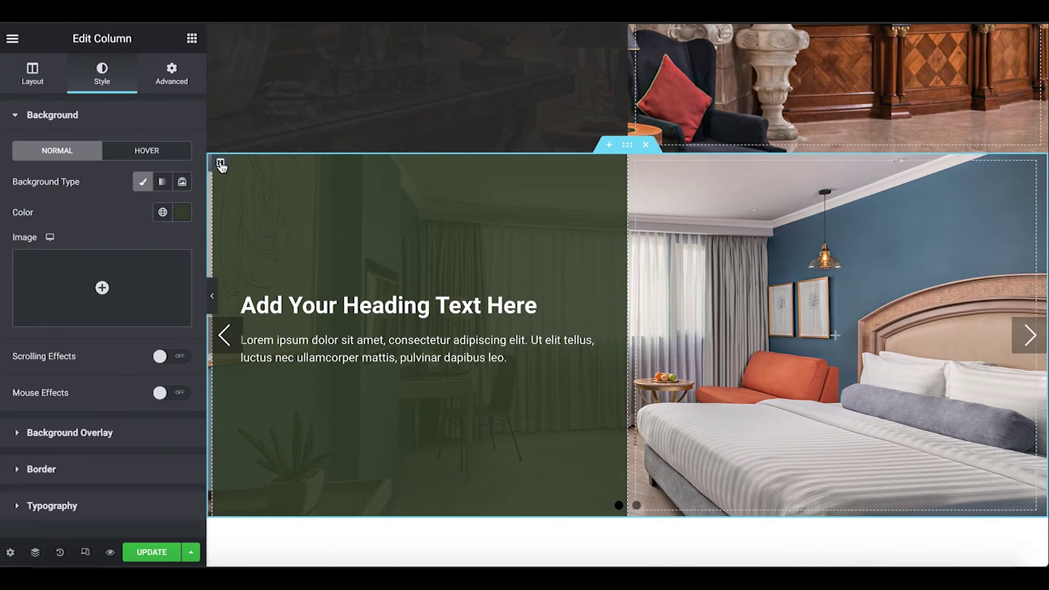
left_click(44, 74)
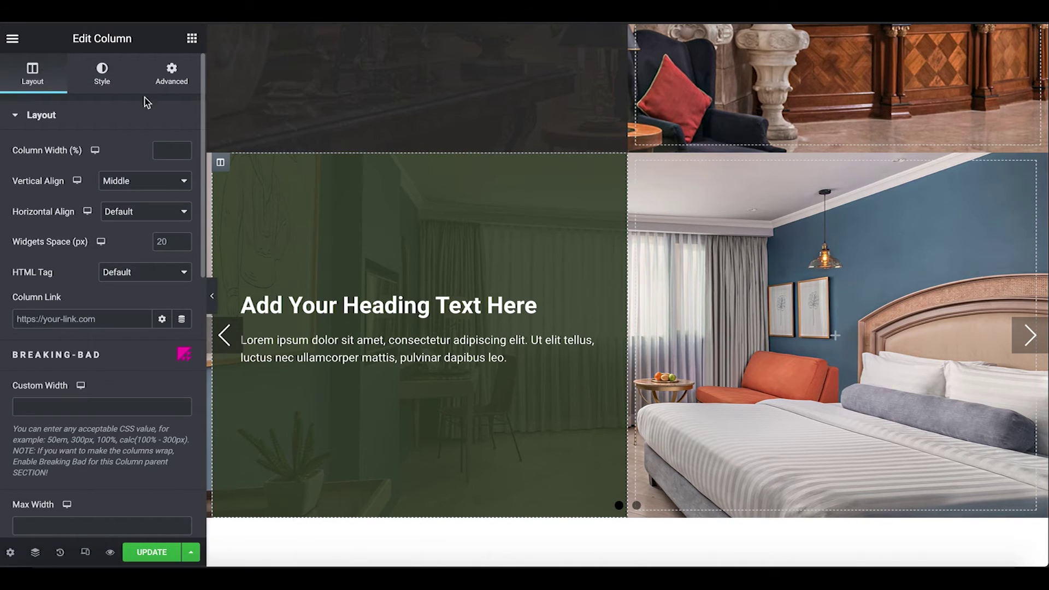
left_click(169, 83)
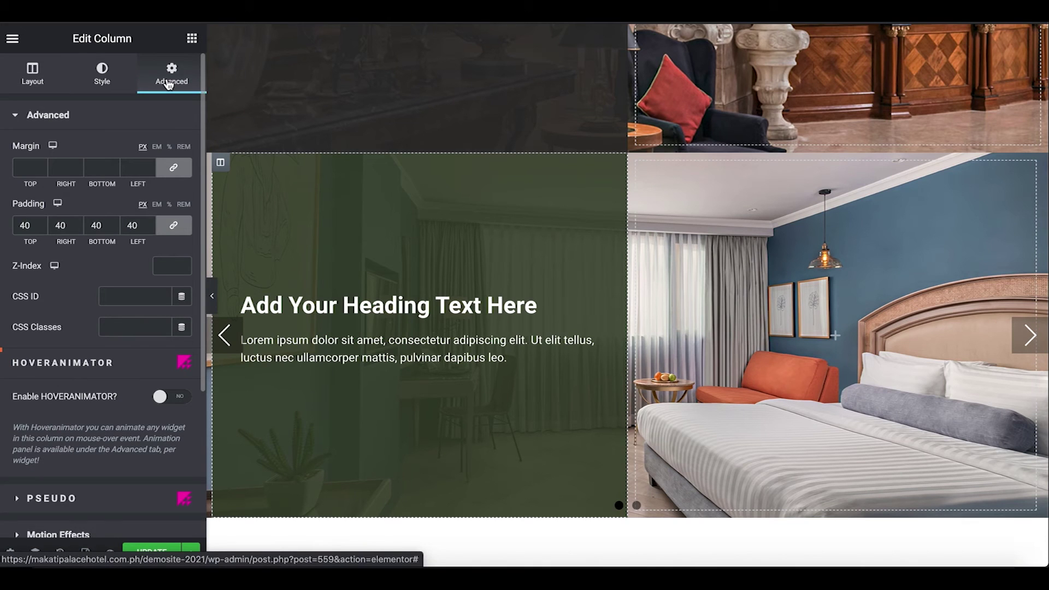
mouse_move(627, 148)
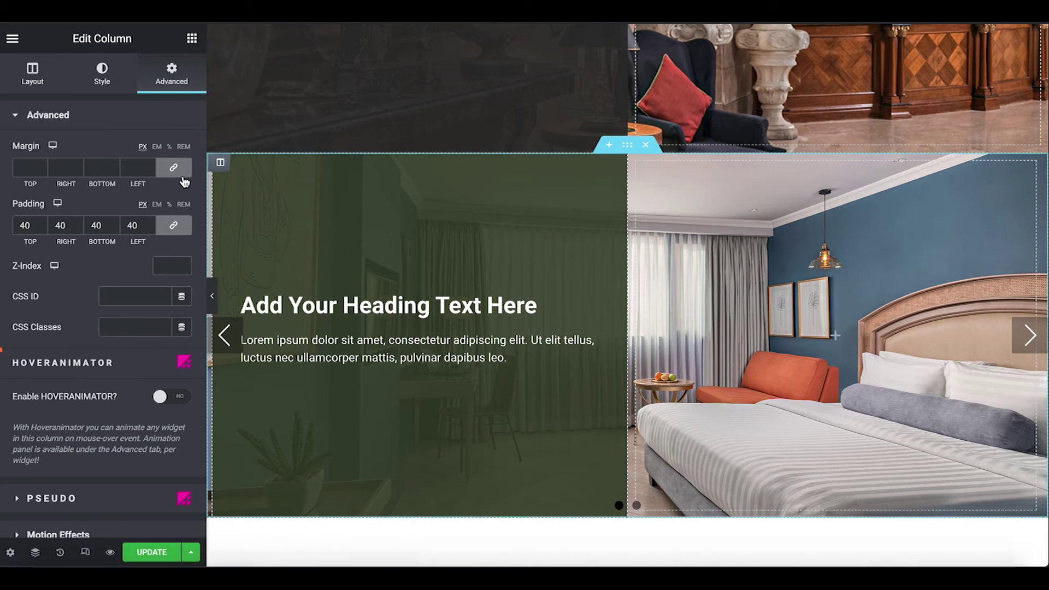
left_click(627, 147)
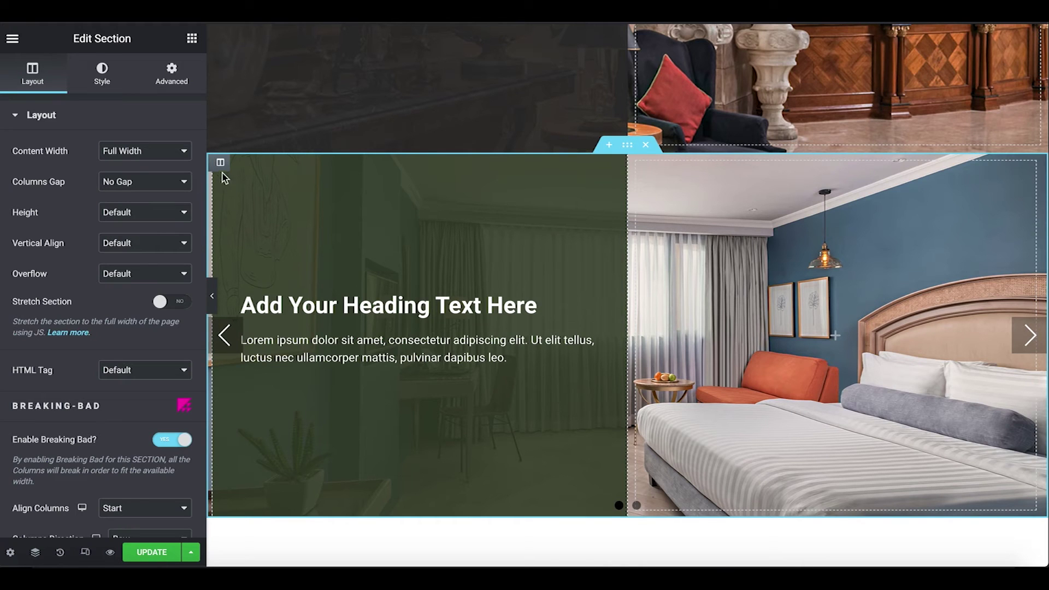
left_click(212, 296)
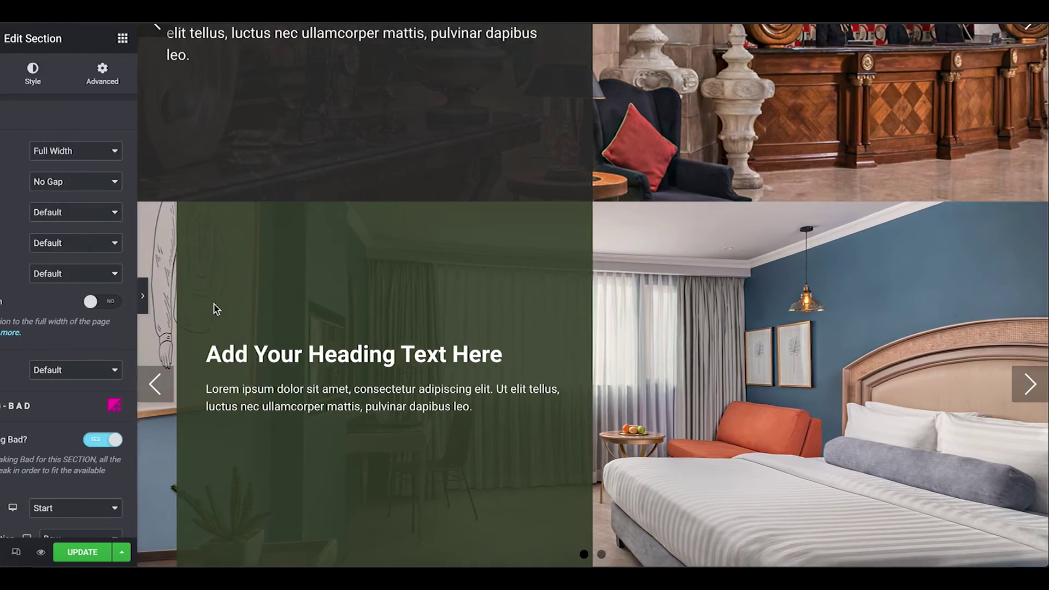
left_click(4, 300)
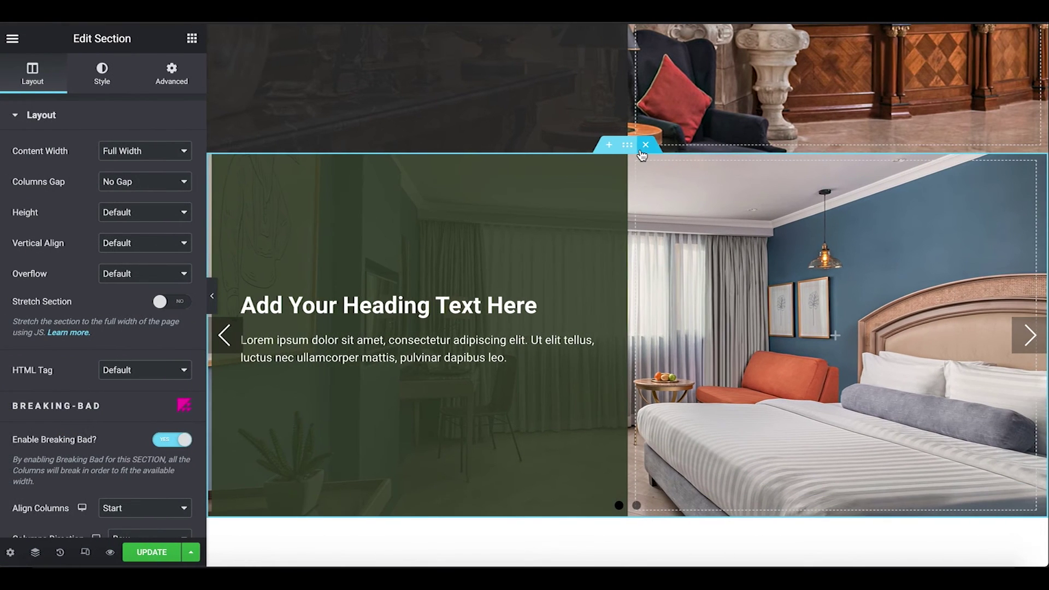
Try switching Breaking Bad off and back on for the outer section, and turn off its slider
left_click(173, 440)
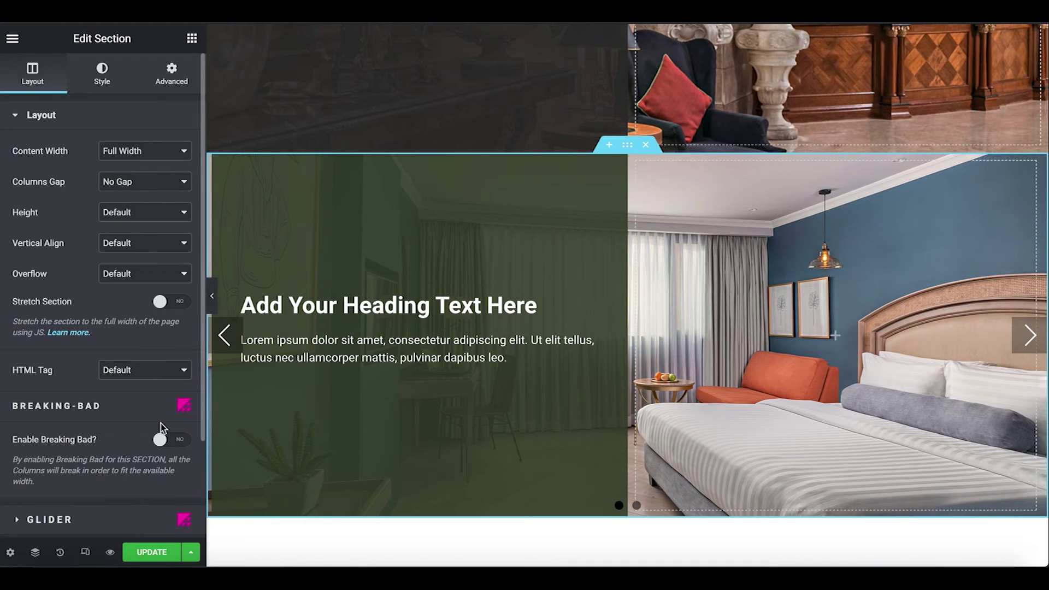
left_click(173, 441)
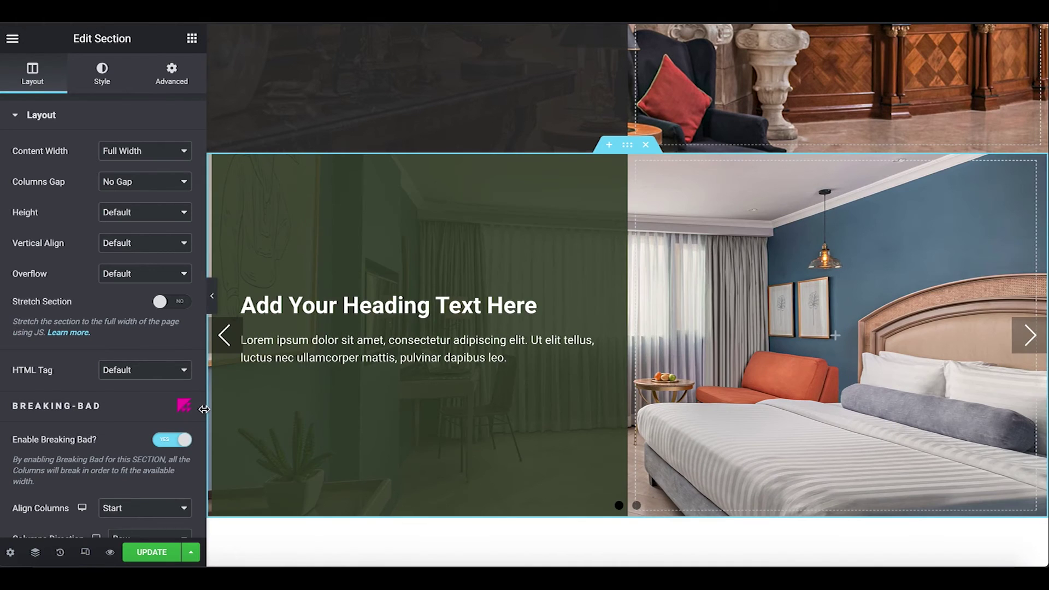
scroll(202, 415, "down", 3)
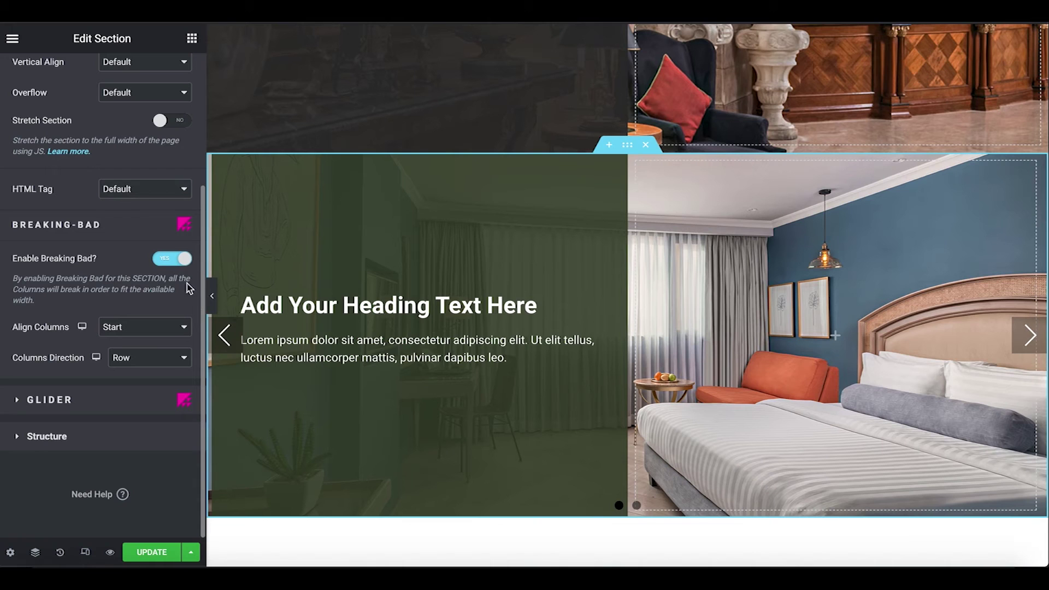
left_click(64, 401)
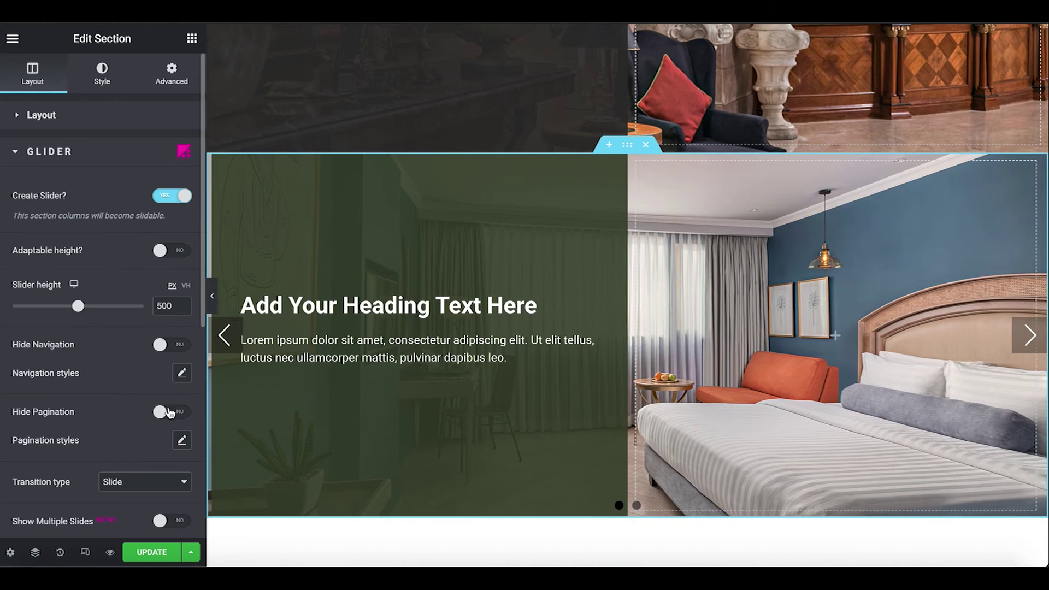
left_click(163, 201)
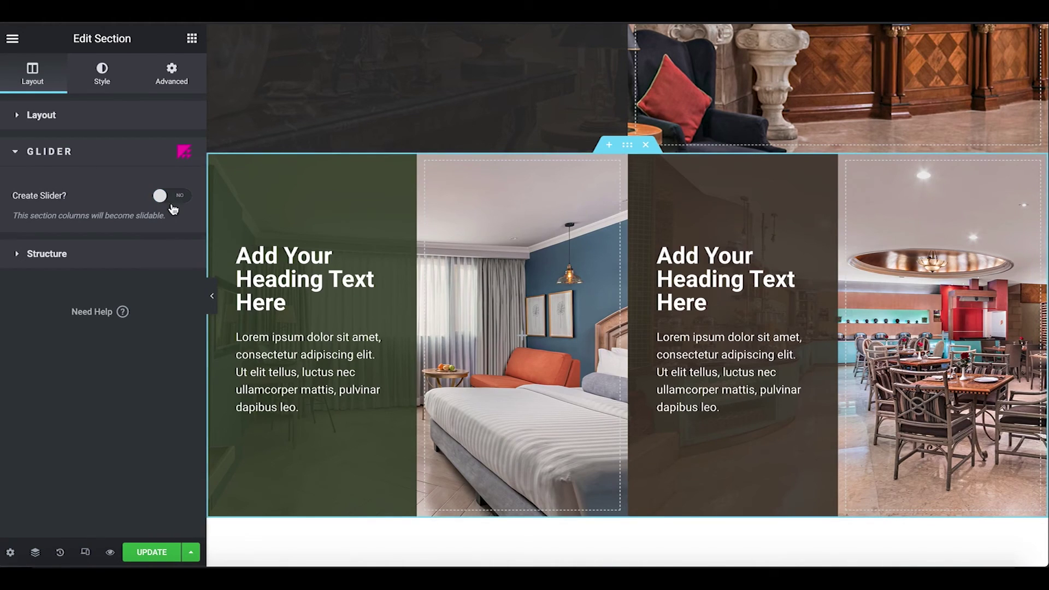
Set the content width of the inner section with the green text column to Full Width
left_click(407, 145)
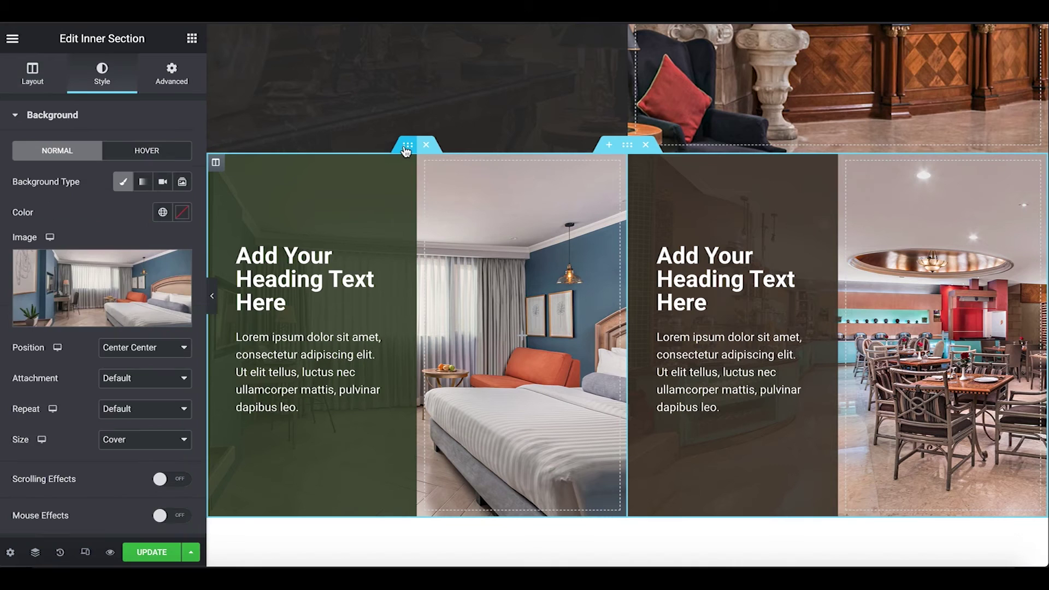
left_click(33, 73)
left_click(126, 160)
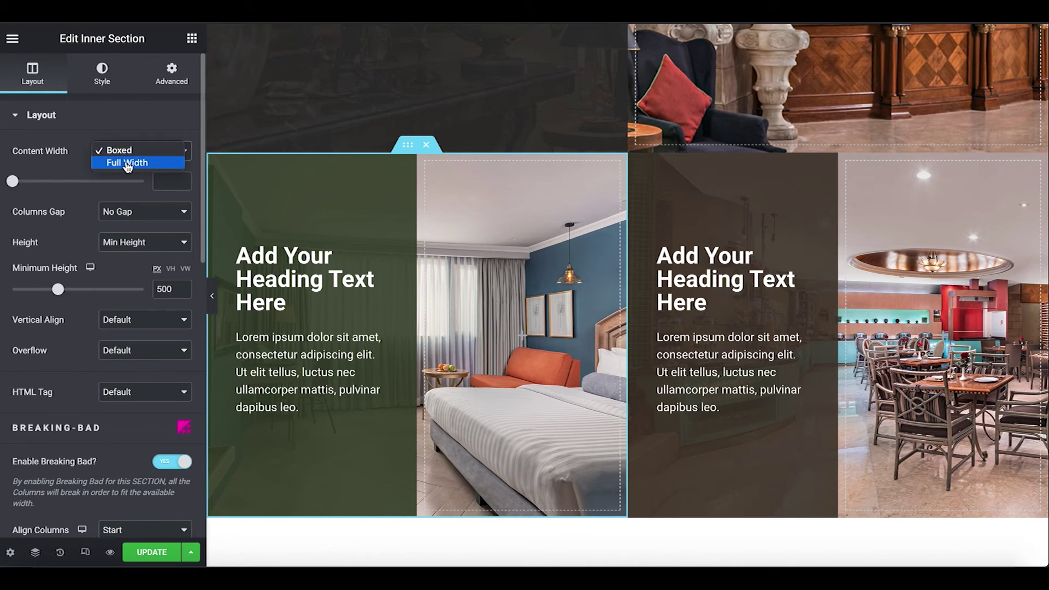
left_click(127, 163)
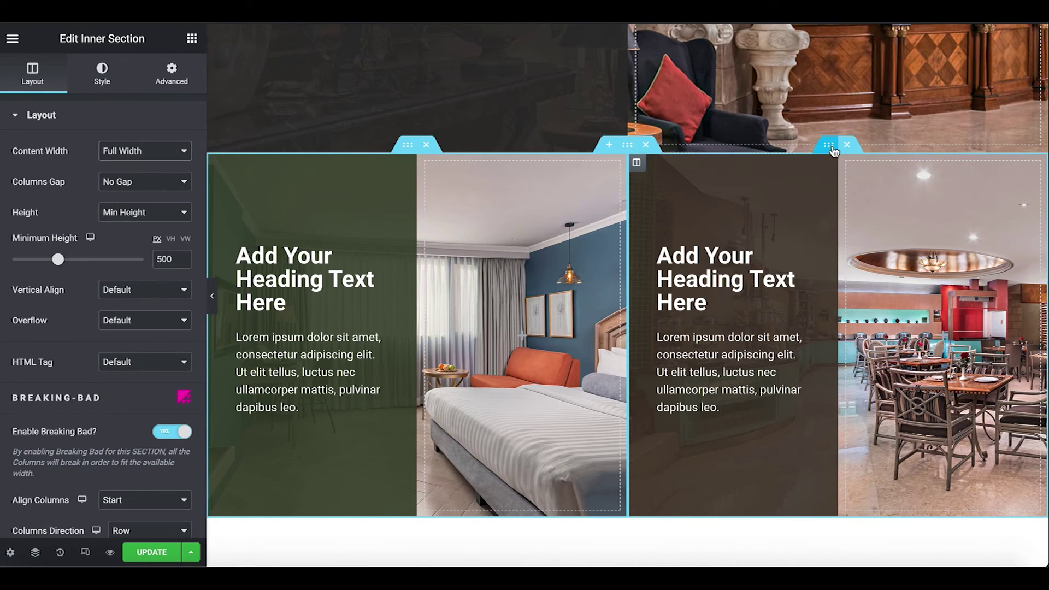
Set the content width of the brown inner section to Full Width and preview both sections side by side
left_click(139, 153)
left_click(152, 160)
left_click(152, 159)
left_click(137, 164)
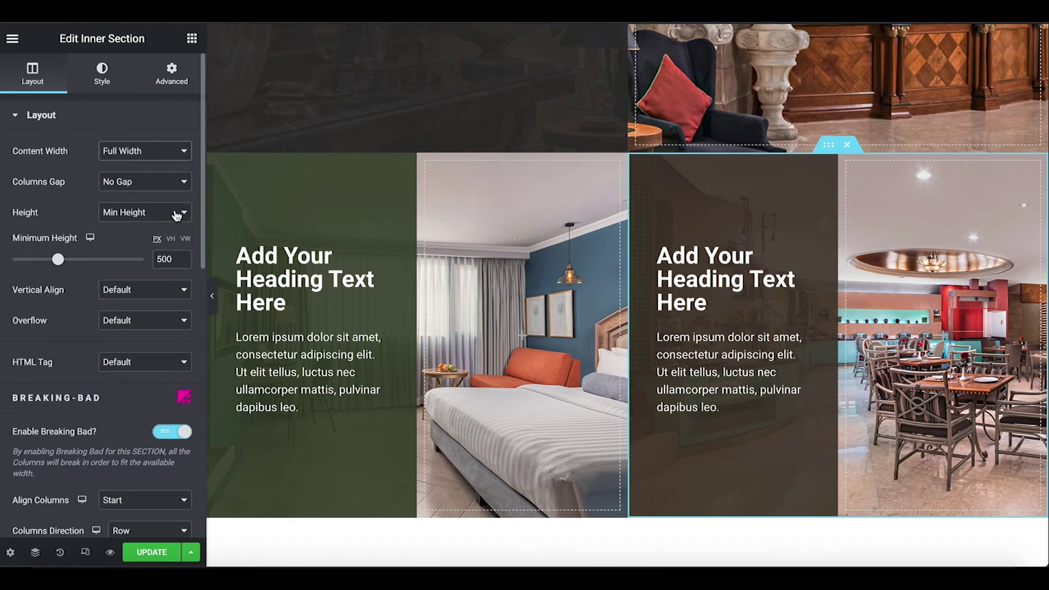
left_click(212, 296)
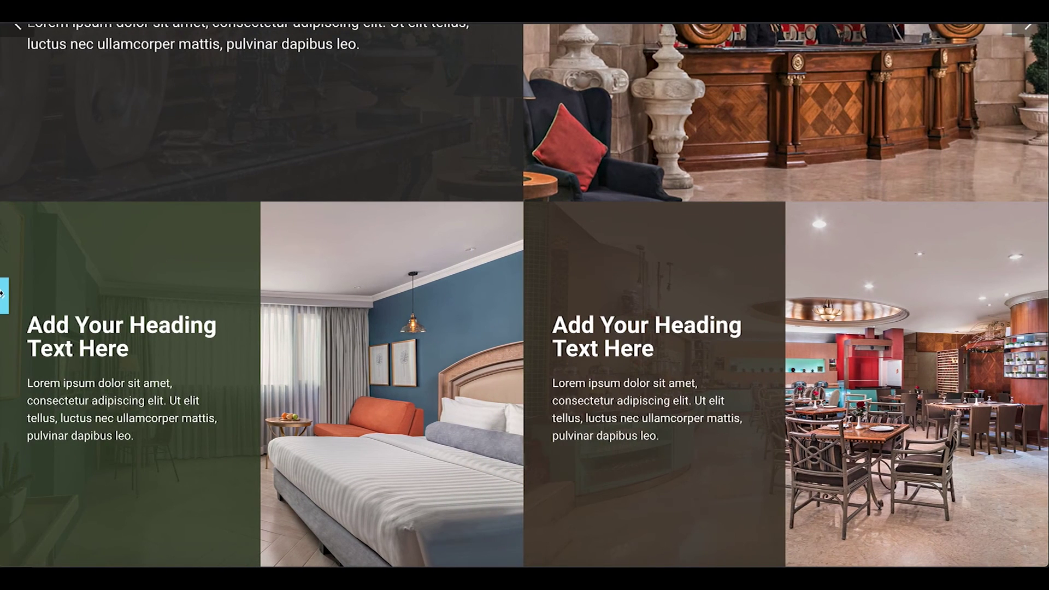
left_click(4, 298)
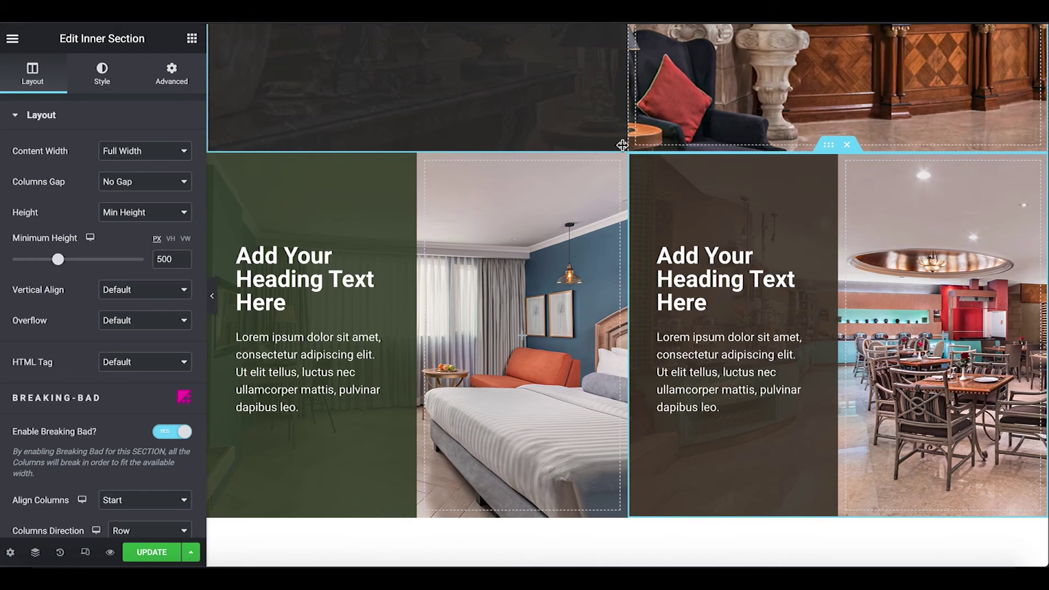
Turn the outer section's columns into a slider with Glider and preview its slides
left_click(627, 148)
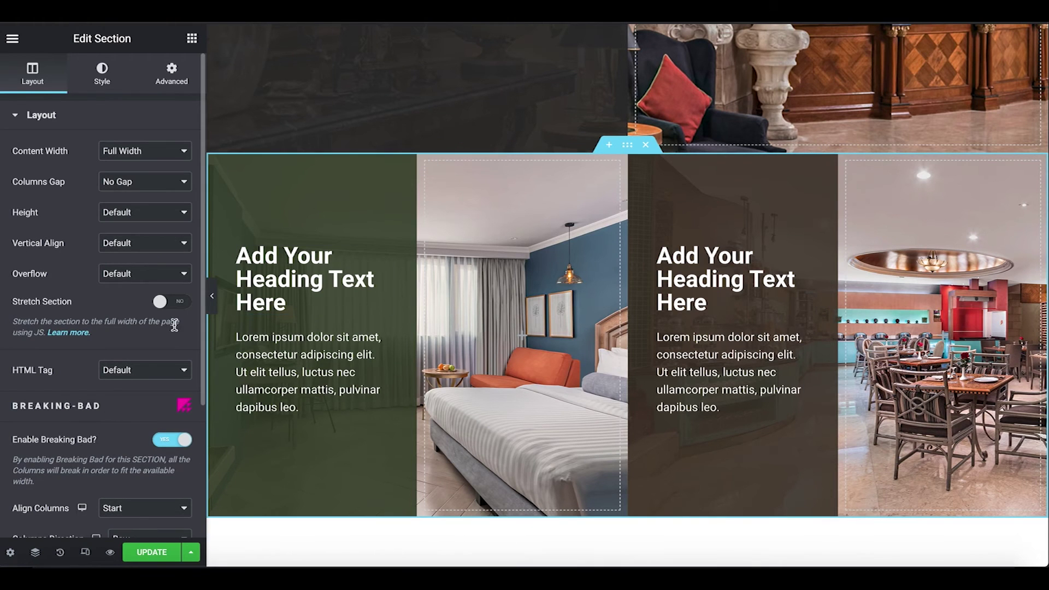
scroll(173, 411, "down", 3)
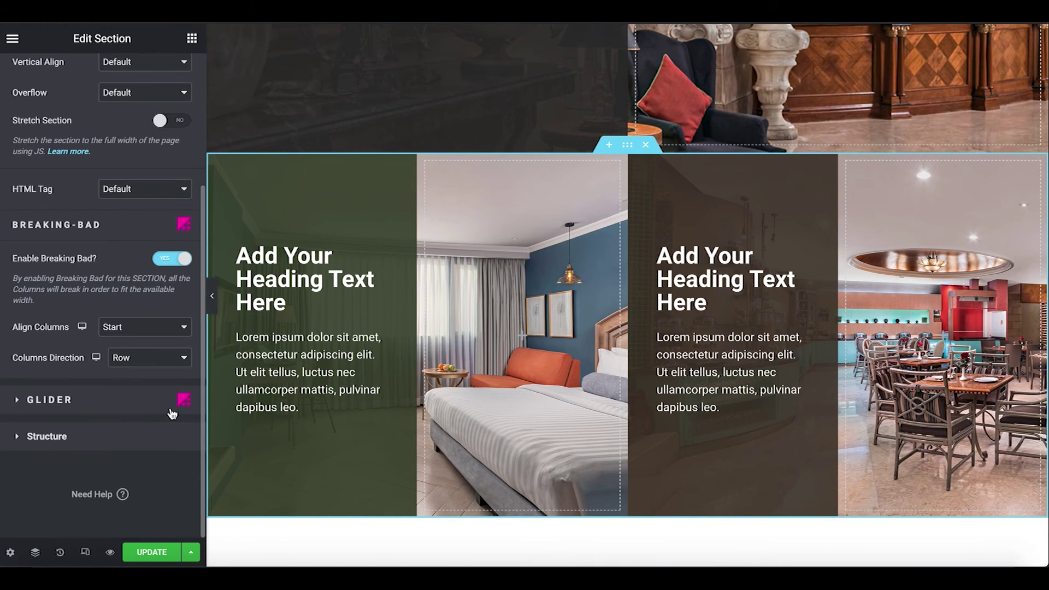
left_click(34, 405)
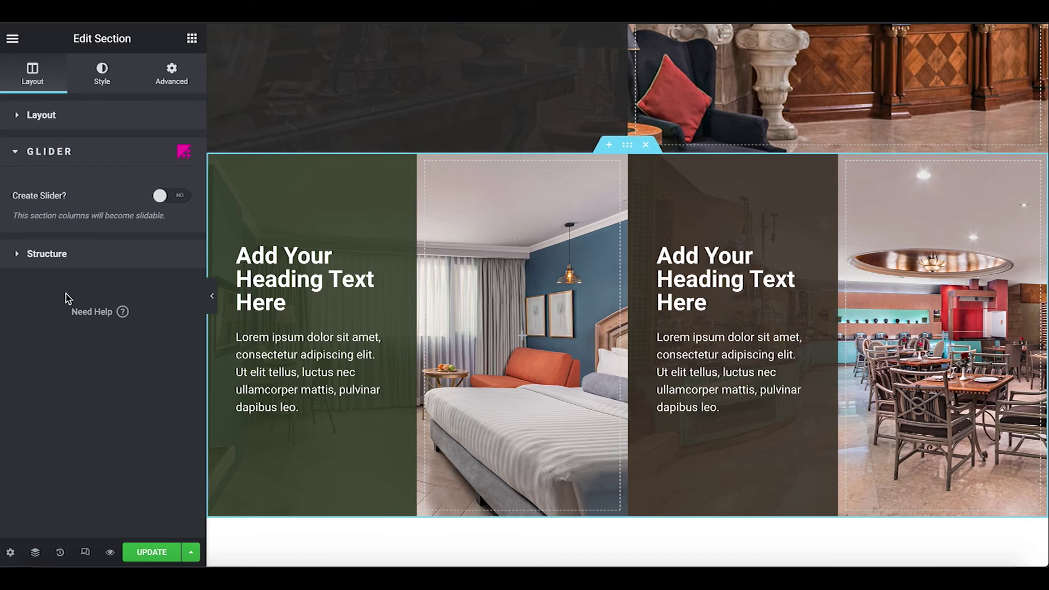
left_click(182, 195)
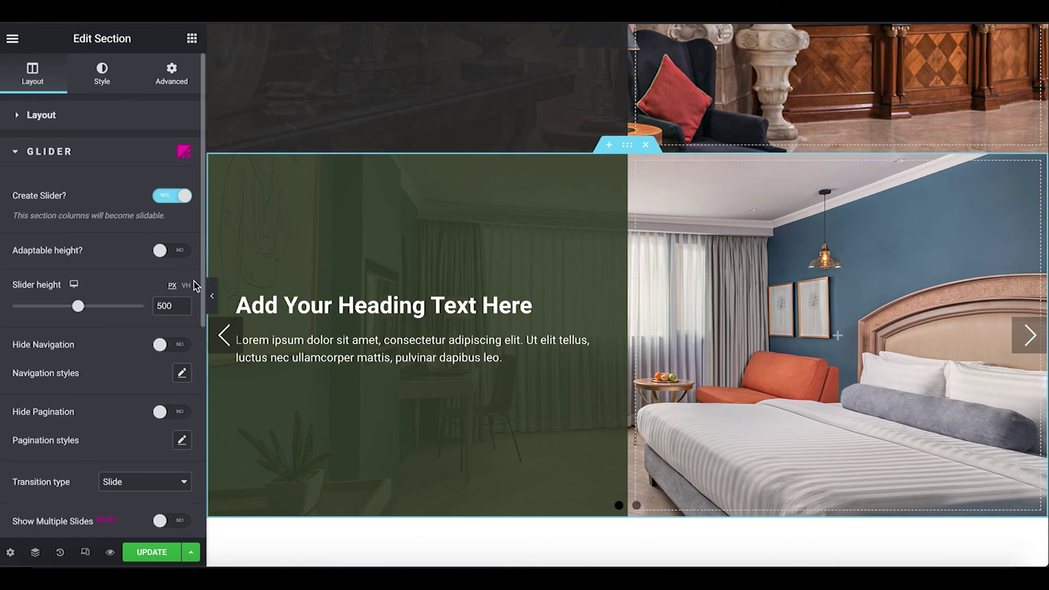
left_click(212, 306)
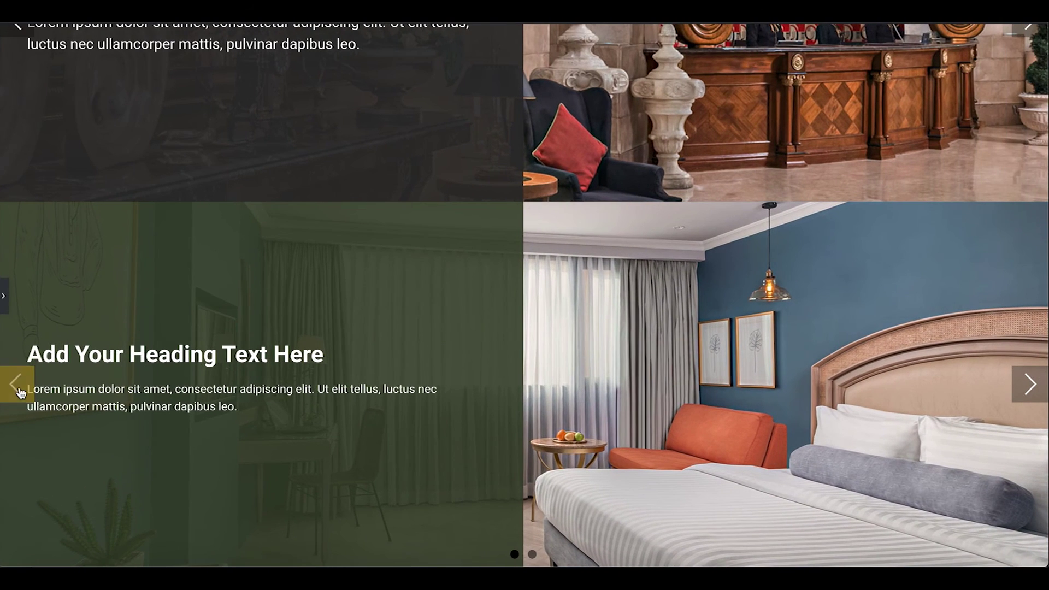
left_click(18, 389)
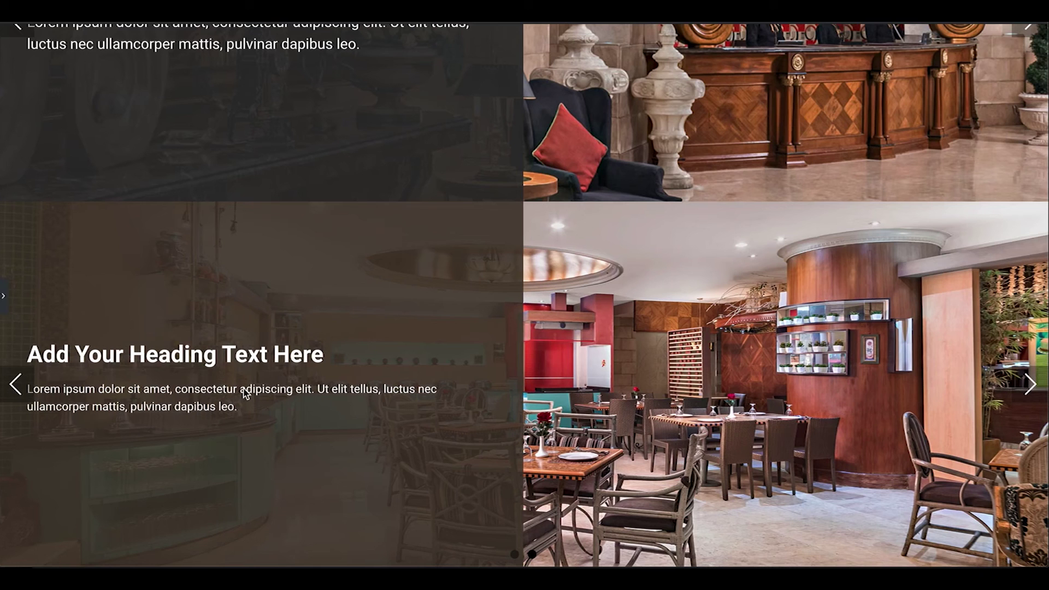
left_click(6, 306)
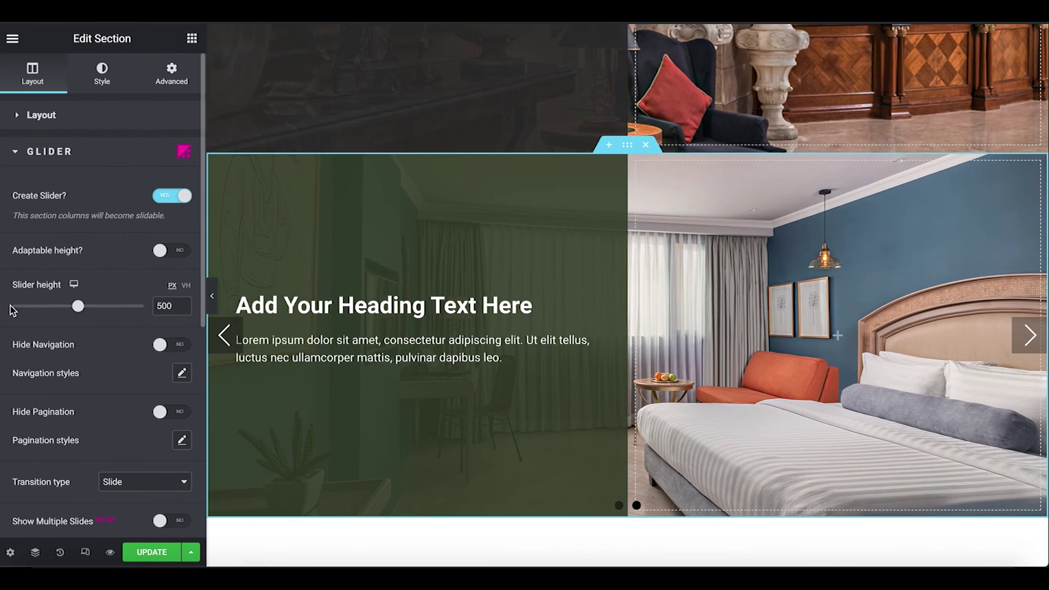
Narrow the green text column slightly and the brown text column a little more, widening the photo area beside each
left_click_drag(625, 267, 598, 272)
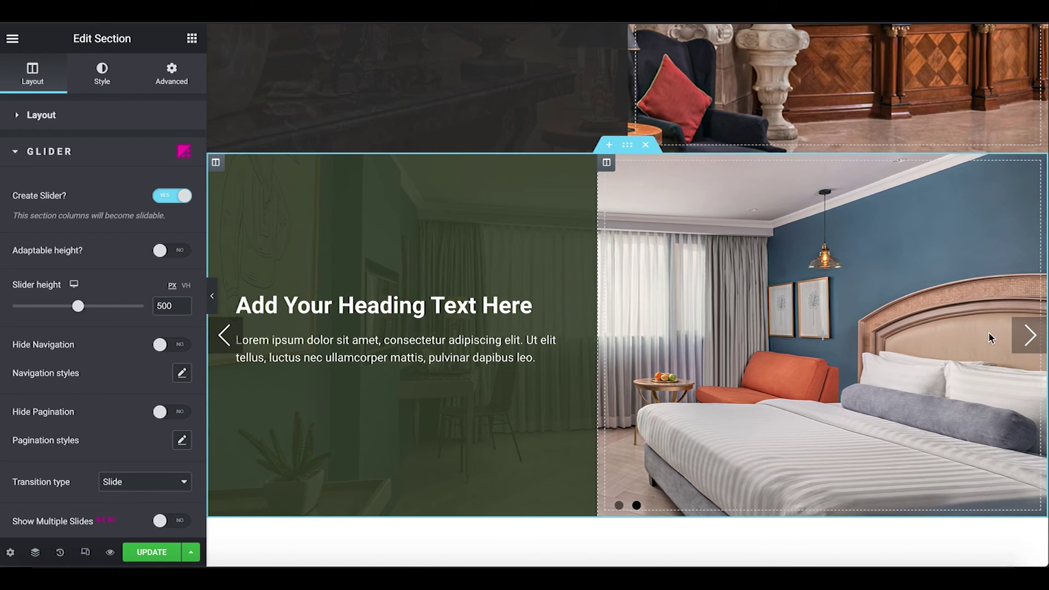
left_click(1029, 335)
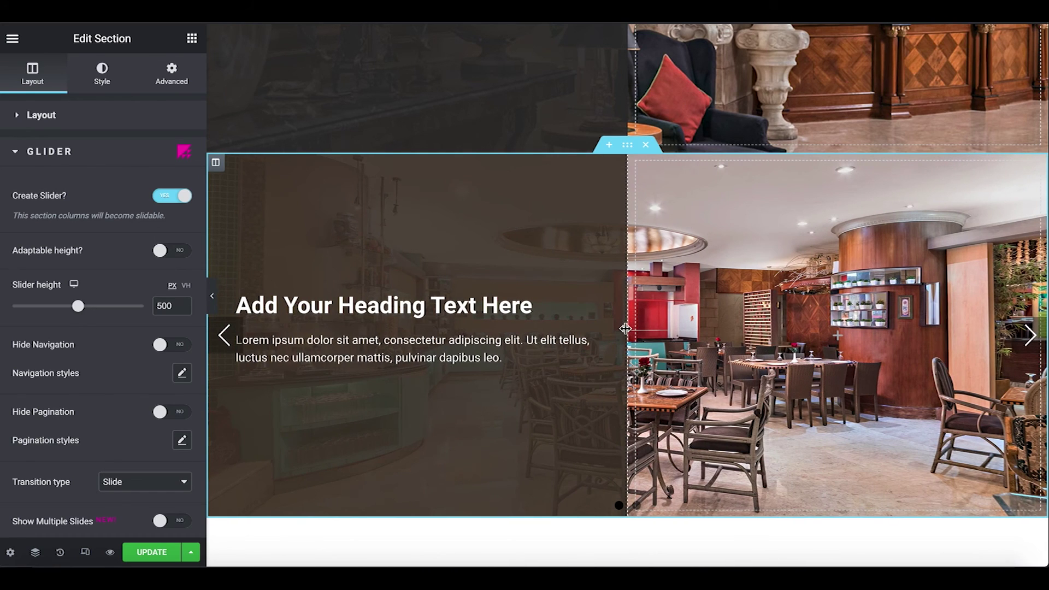
left_click_drag(625, 328, 508, 335)
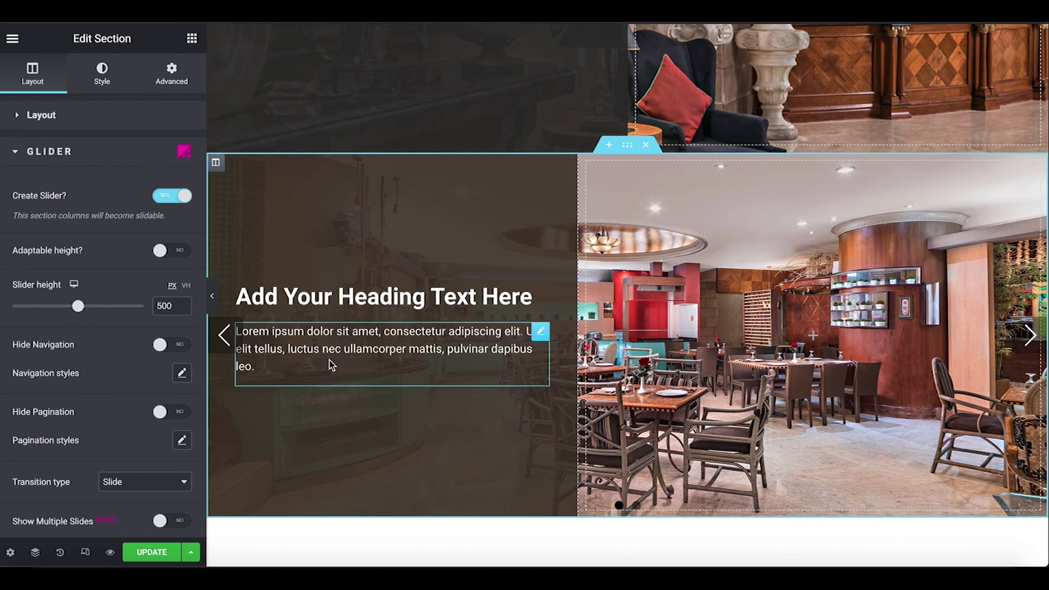
left_click(223, 335)
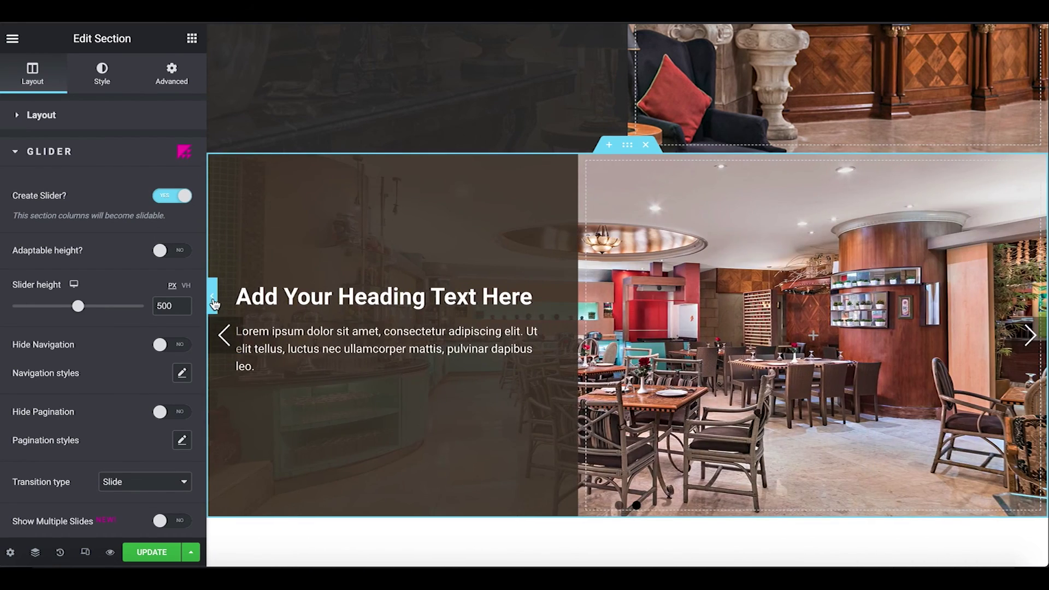
Preview the resized columns in the slider and save the page
left_click(212, 297)
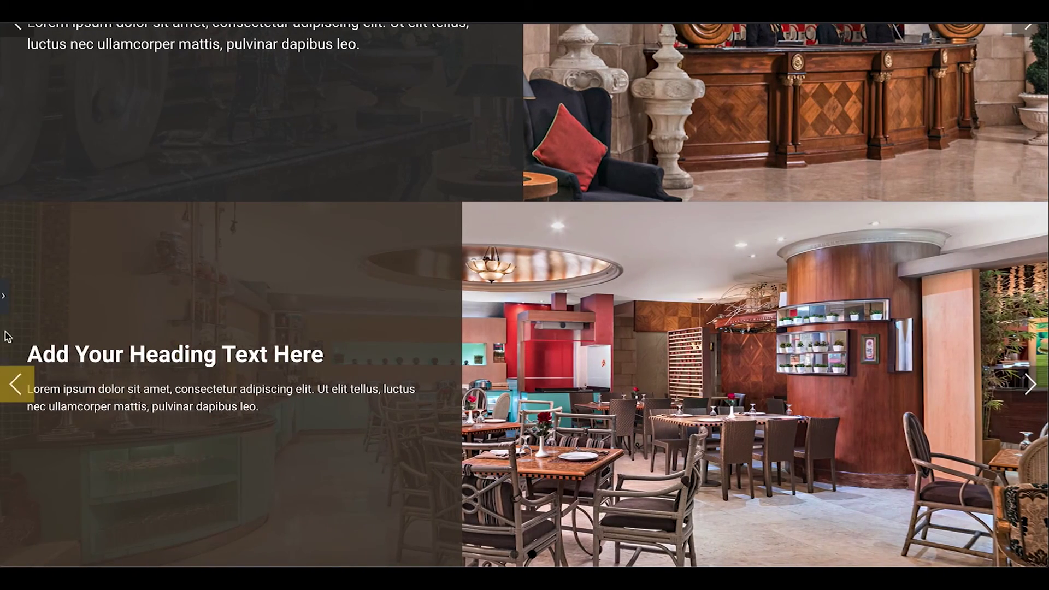
scroll(7, 307, "down", 1)
left_click(7, 307)
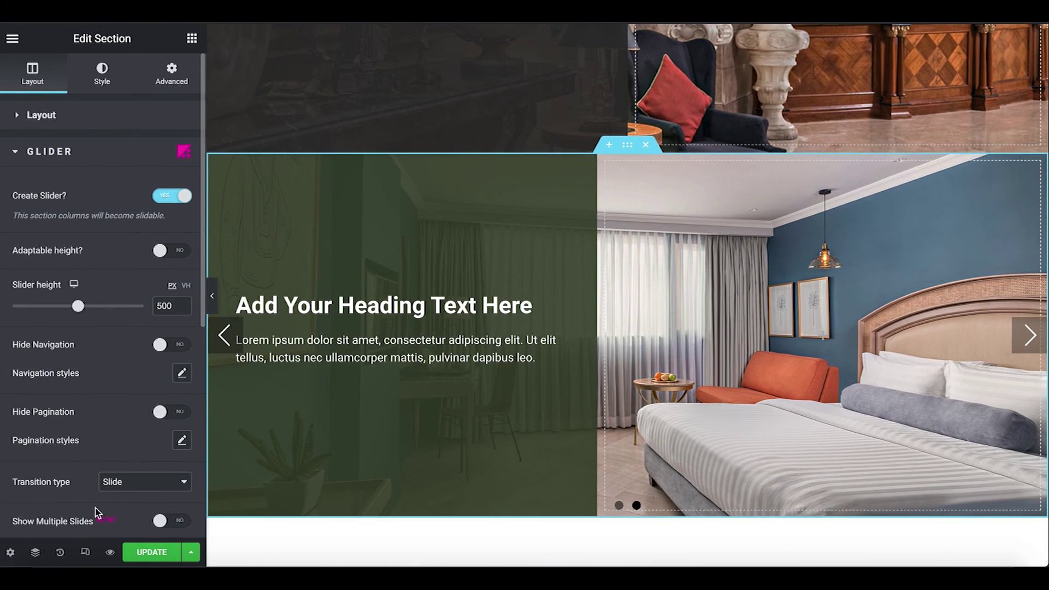
left_click(139, 555)
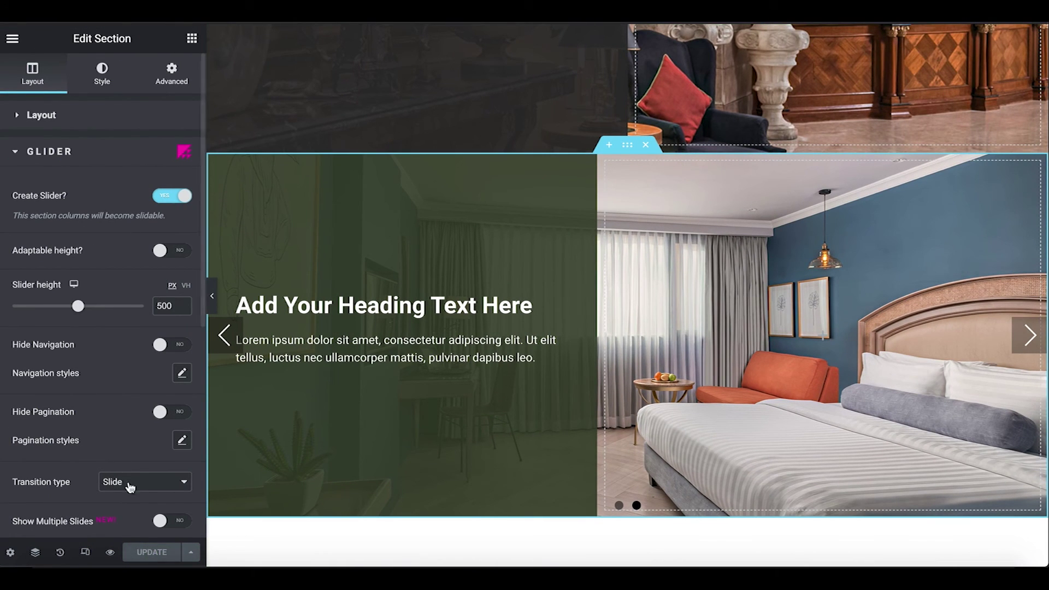
Hide the outer section slider's pagination and save the page
scroll(124, 441, "down", 2)
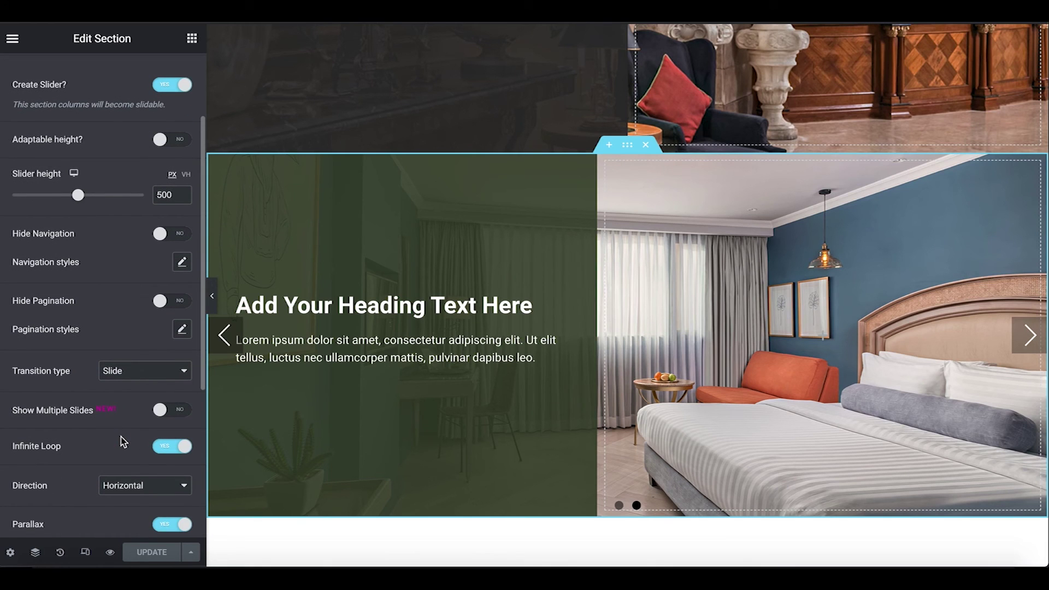
scroll(123, 442, "down", 1)
left_click(169, 276)
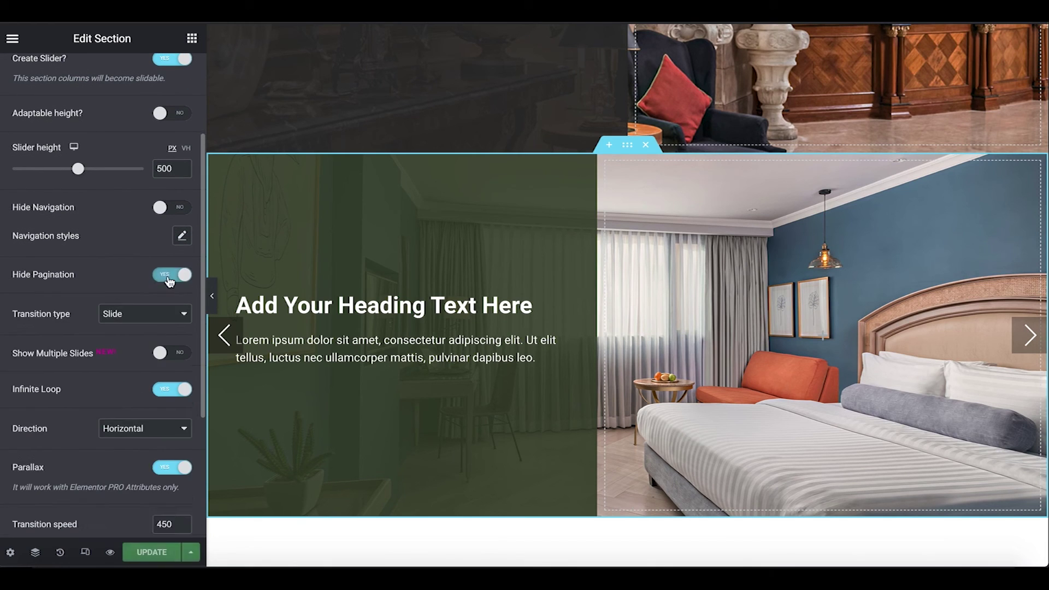
left_click(169, 276)
left_click(169, 276)
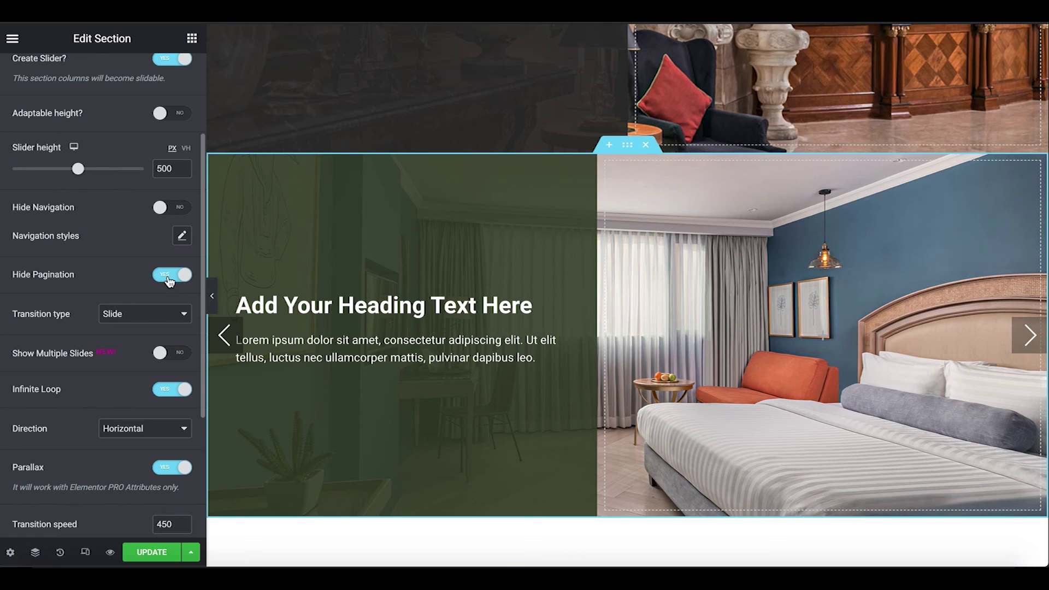
left_click(151, 553)
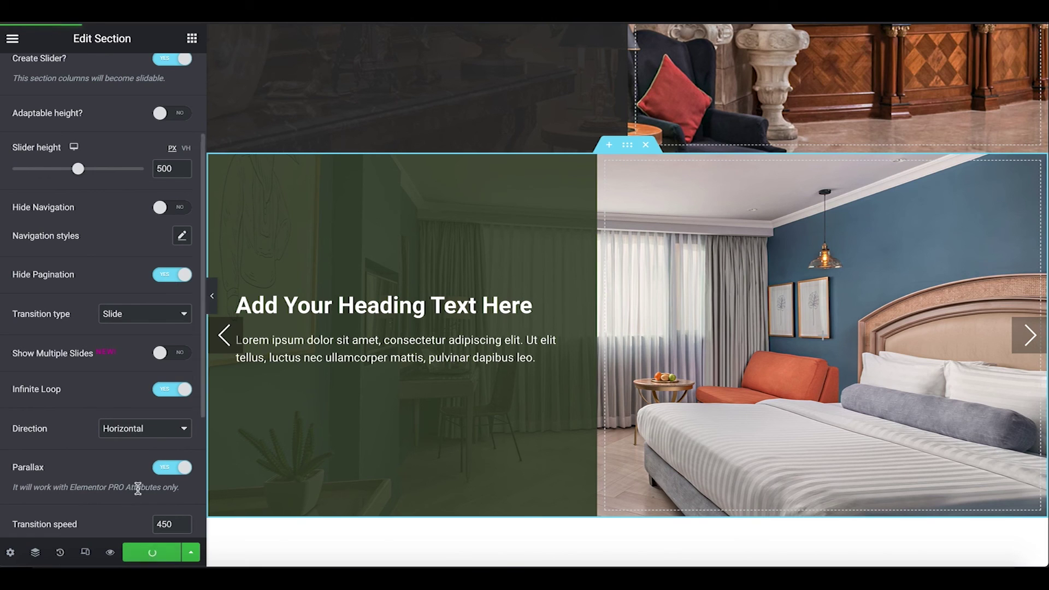
Check both sliders on the live page, moving the lower one through its green and brown slides
scroll(140, 493, "down", 5)
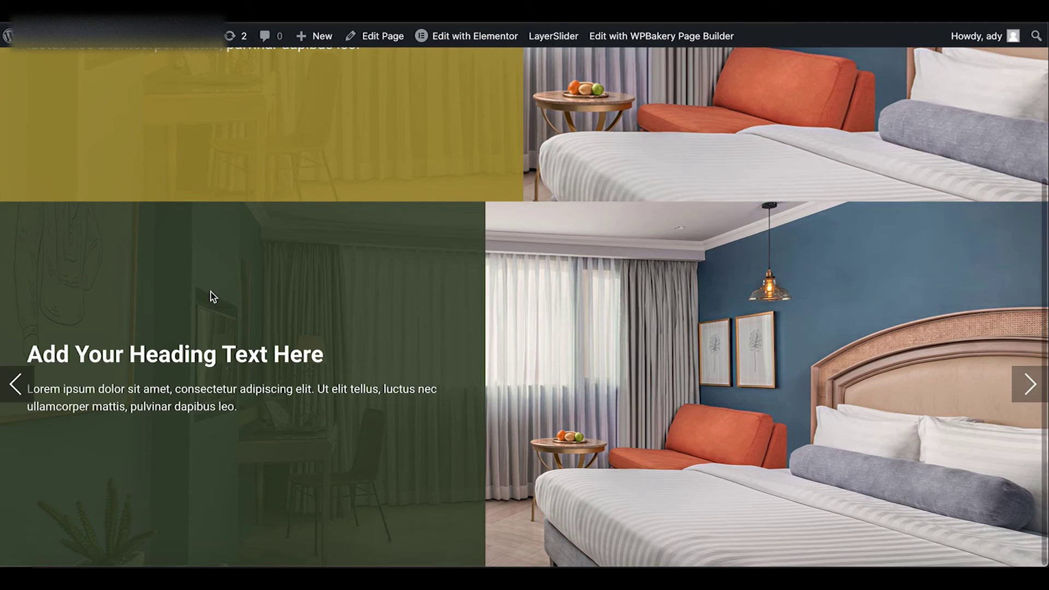
left_click(15, 393)
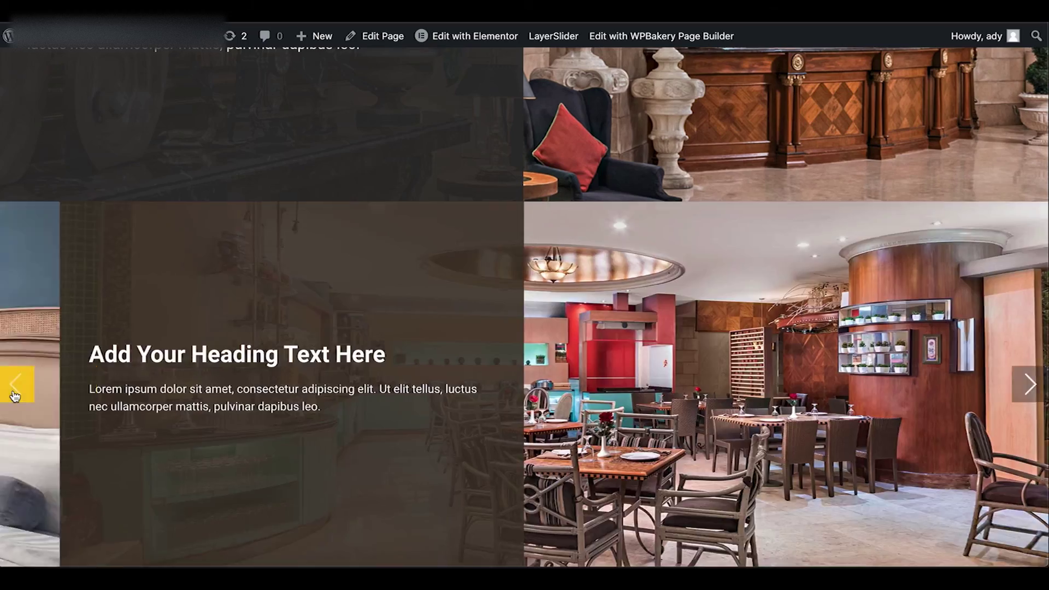
left_click(16, 389)
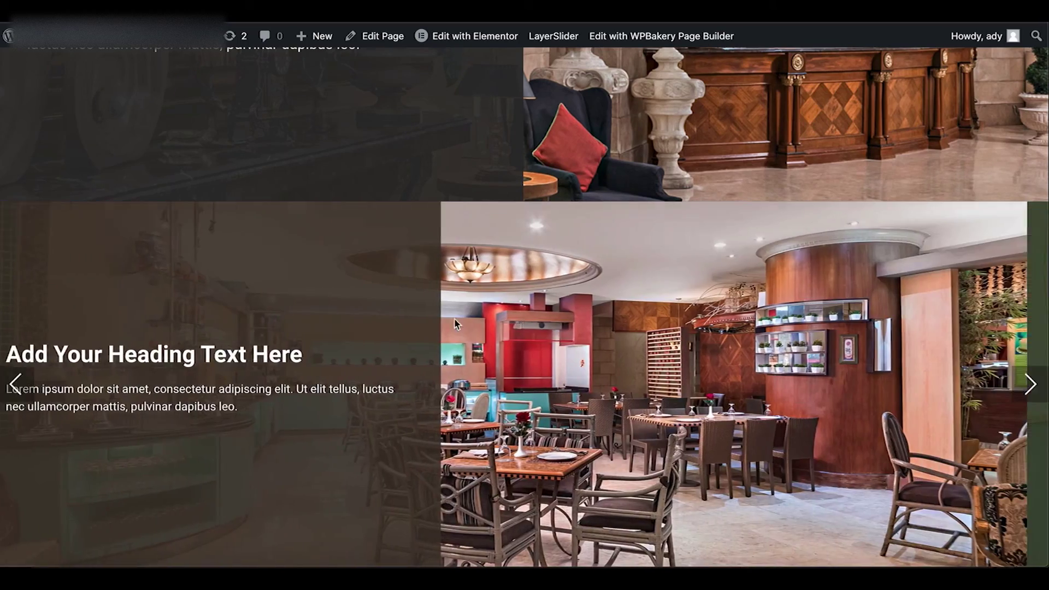
scroll(281, 326, "up", 4)
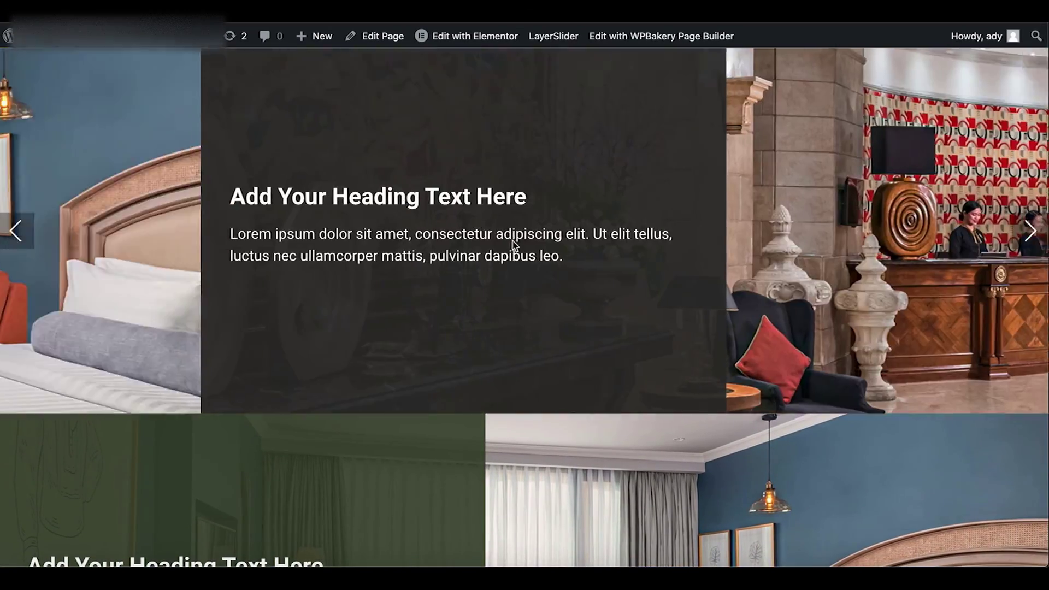
scroll(507, 324, "down", 4)
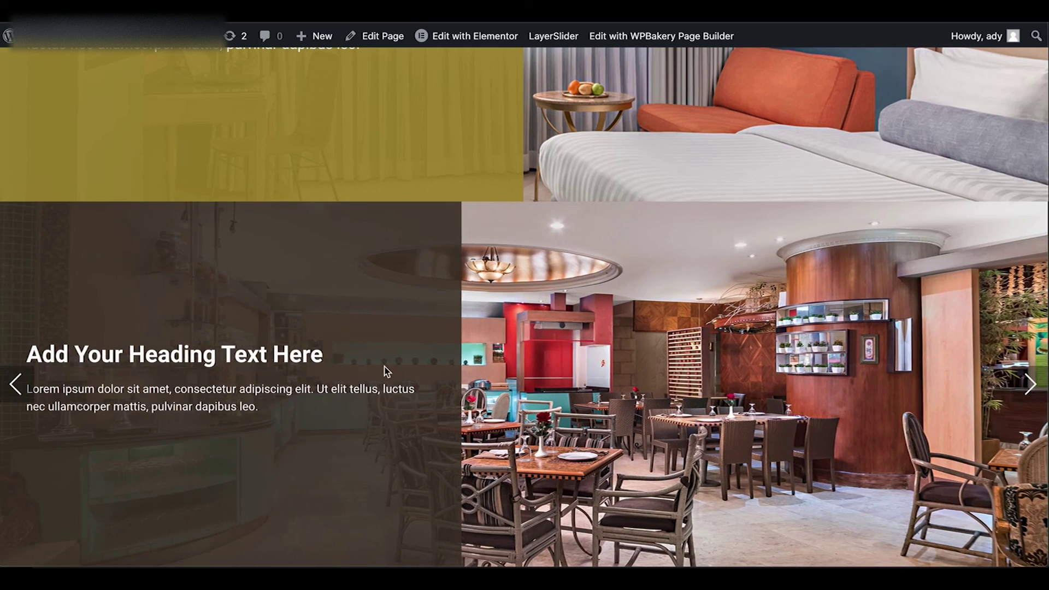